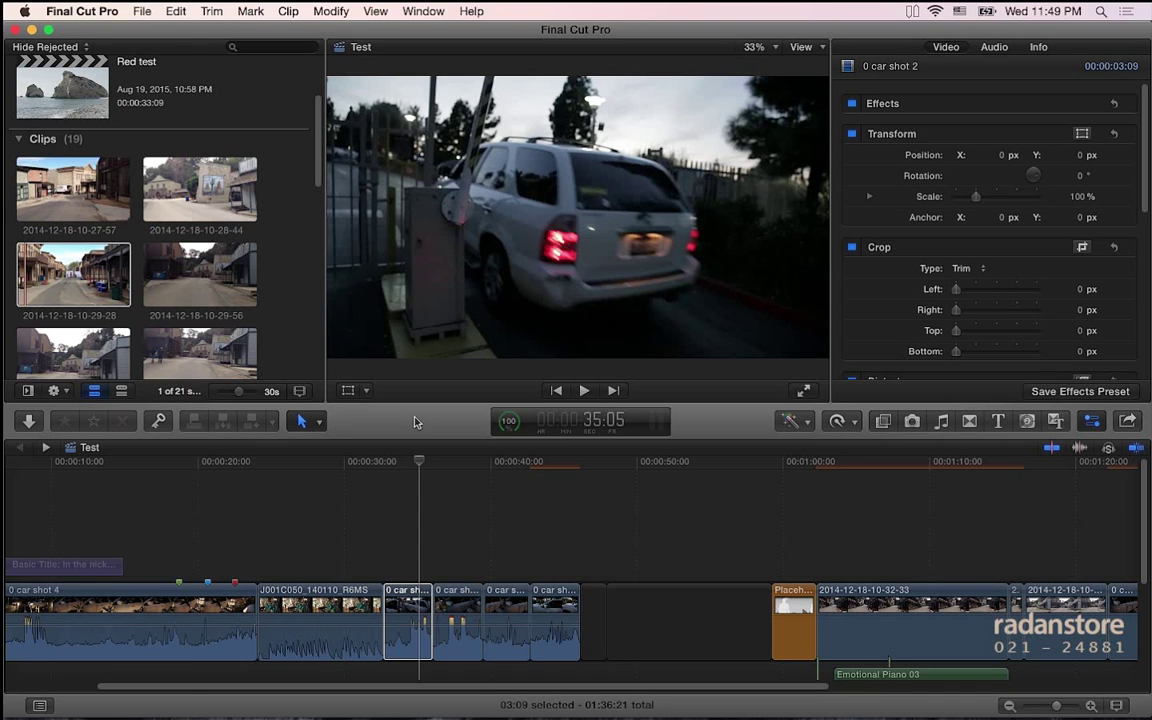
- Reveal the Modify menu's Adjust Volume submenu for 0 car shot 2
left_click(330, 11)
mouse_move(360, 150)
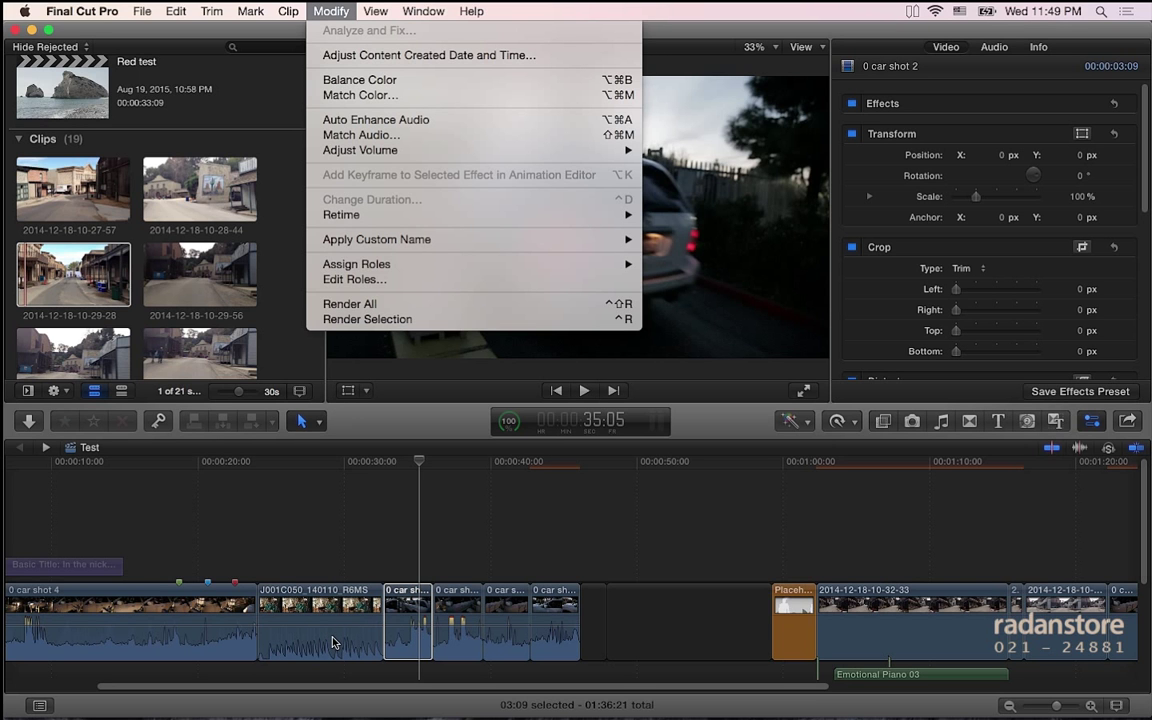
- Match 0 car shot 2's audio to the J001C050_140110_R6MS clip and apply the match
left_click(522, 135)
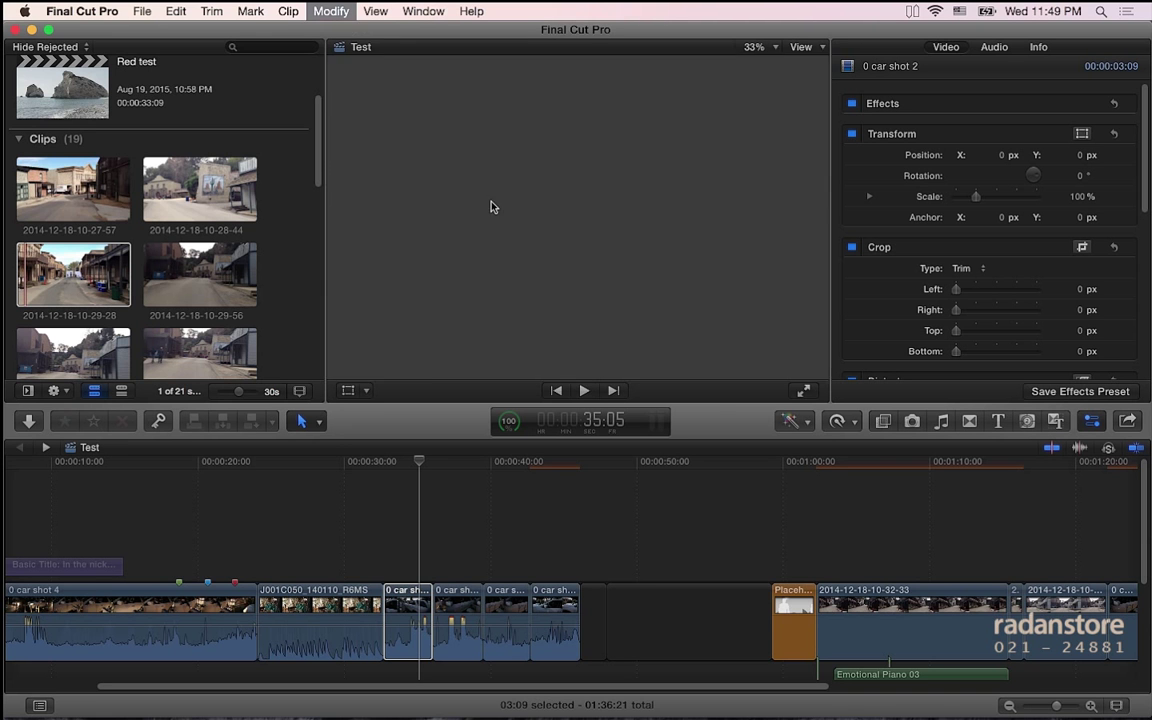
left_click(411, 612)
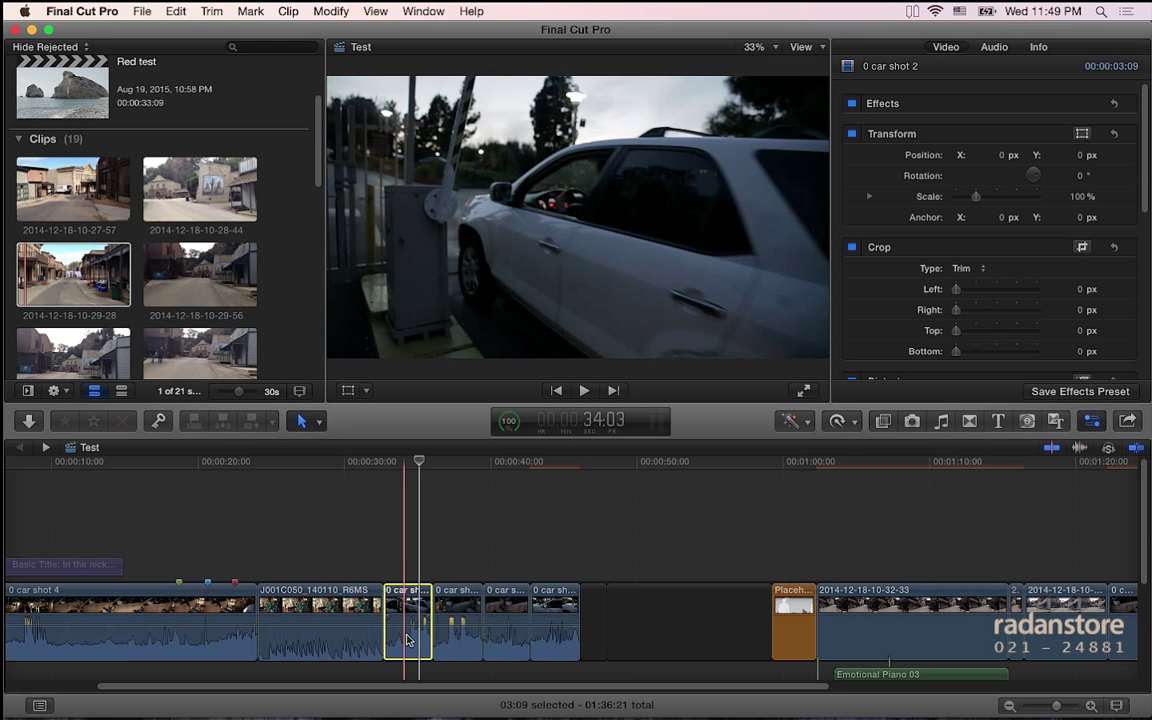
left_click(331, 11)
left_click(361, 134)
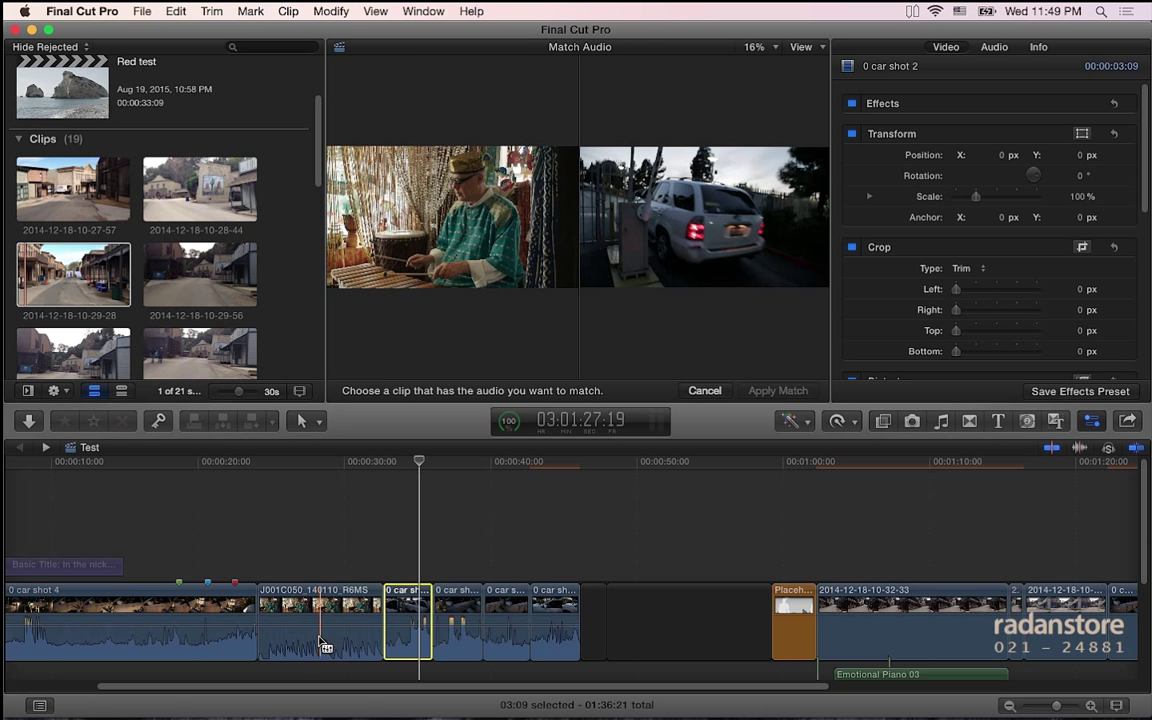
left_click(325, 645)
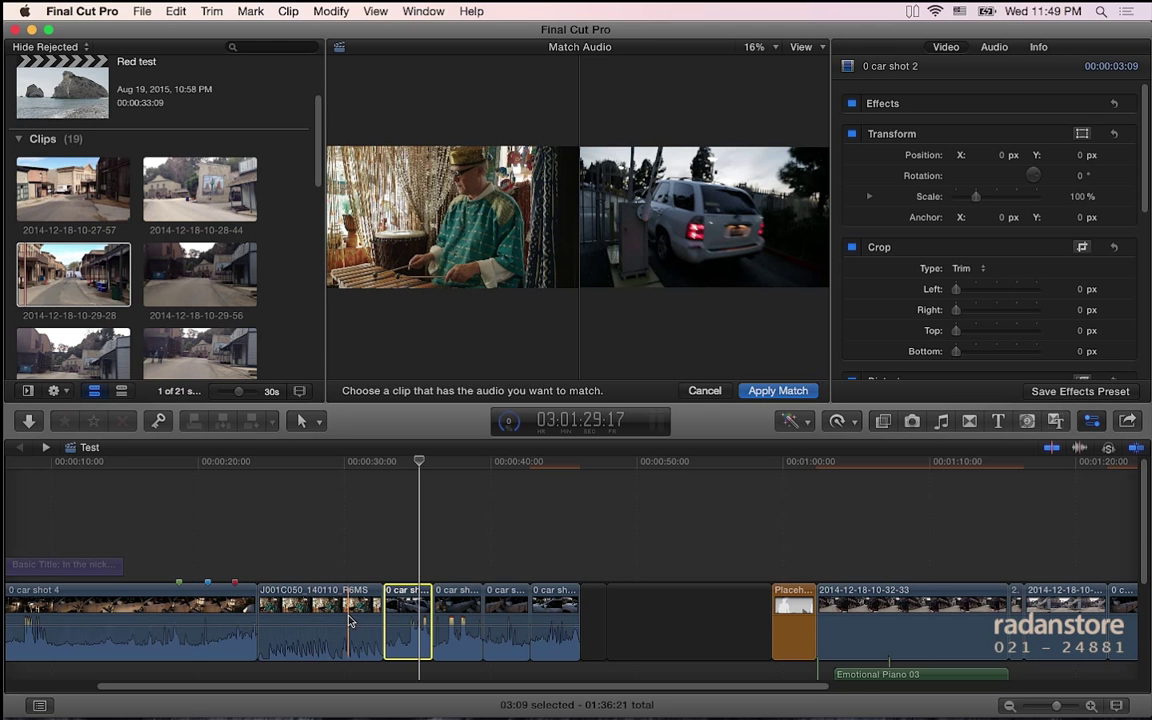
left_click(797, 394)
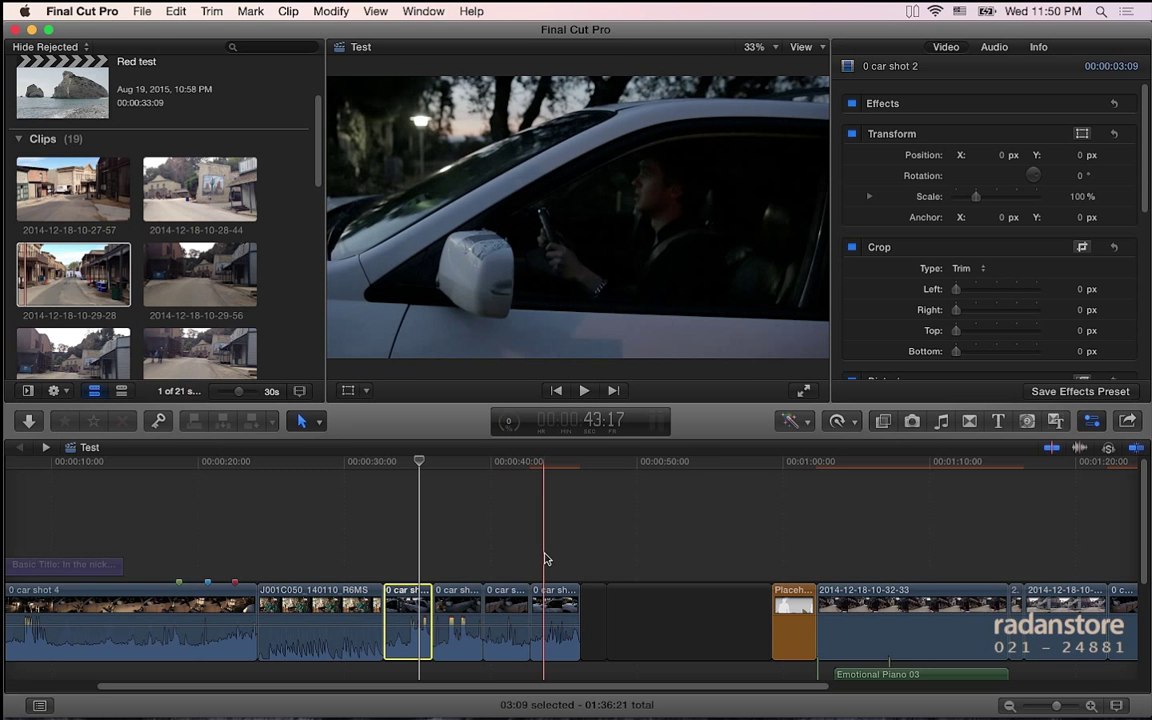
- Delete the 'In the nick of time' title, then select the clips from 0 car shot 4 onward
scroll(545, 558, "left", 3)
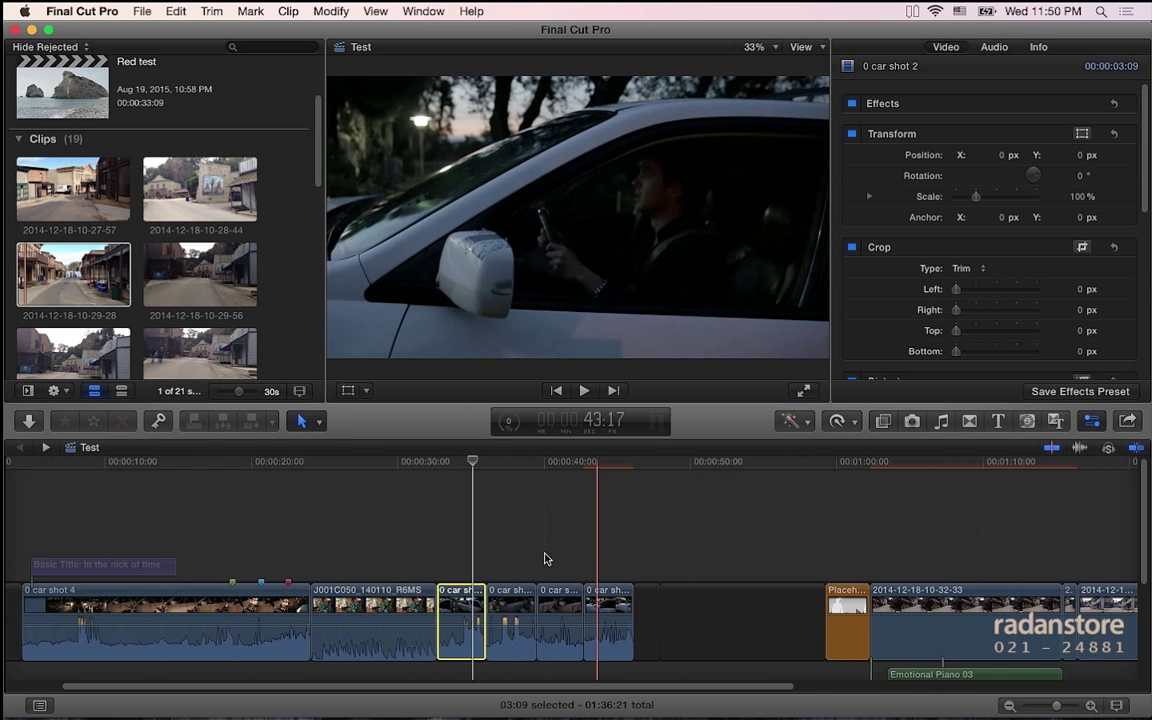
scroll(545, 558, "left", 3)
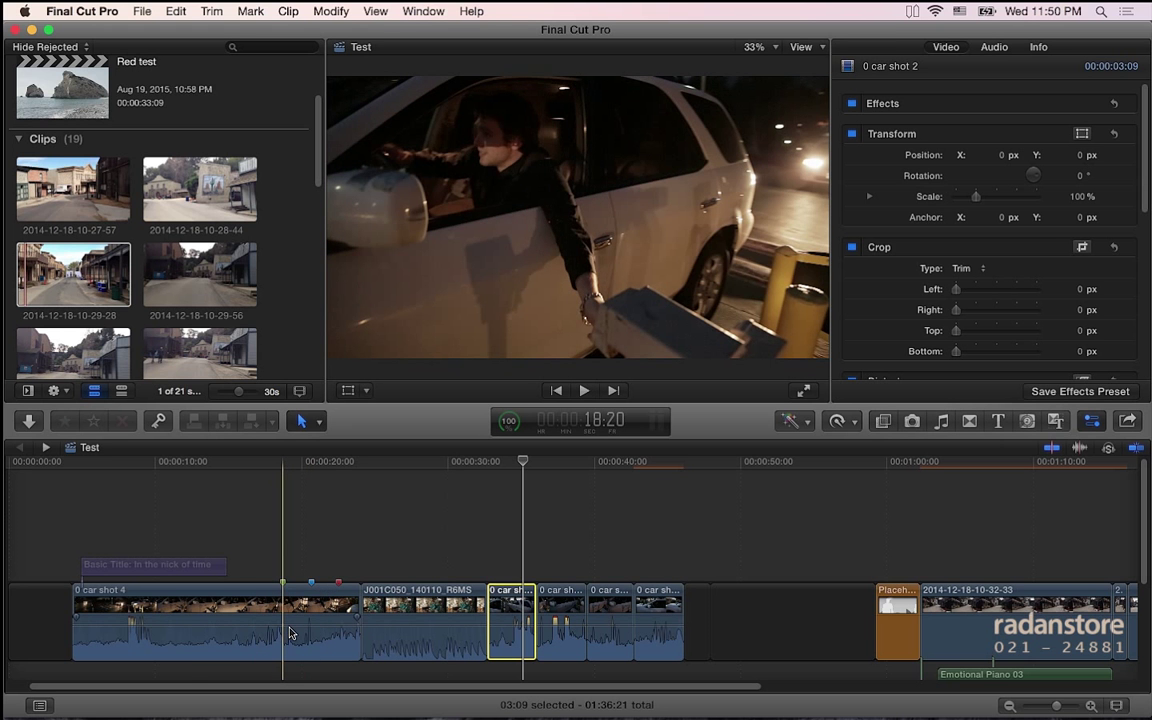
left_click(186, 566)
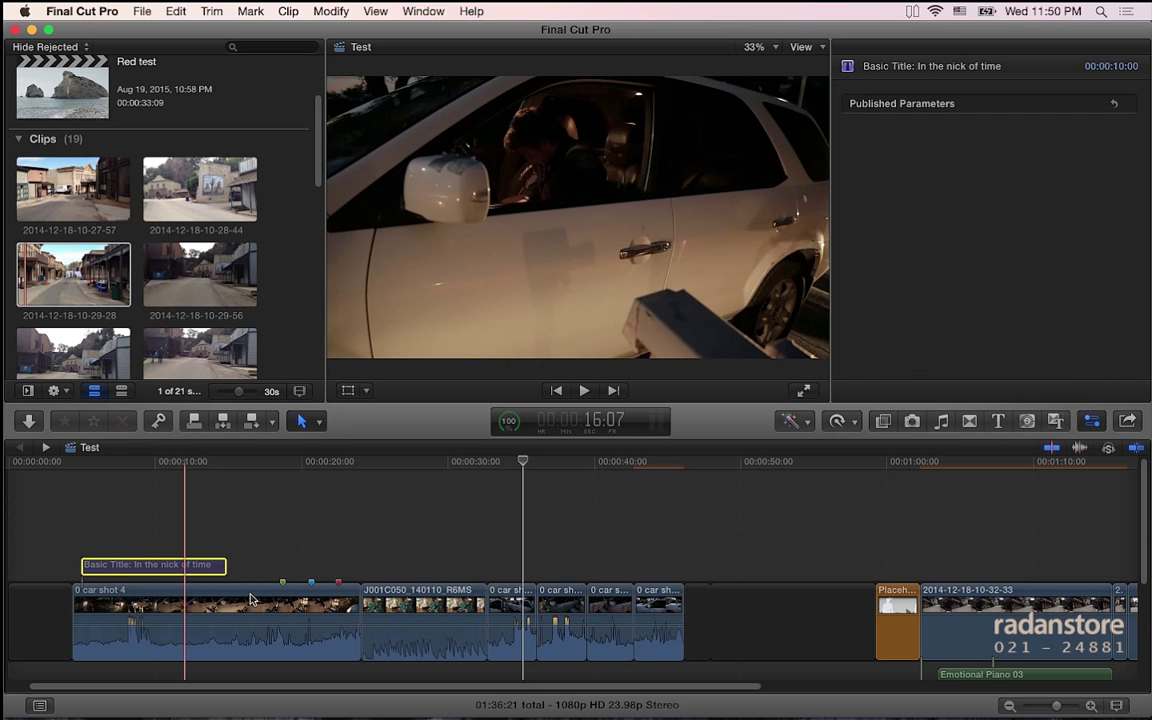
key("Delete")
left_click_drag(241, 568, 449, 597)
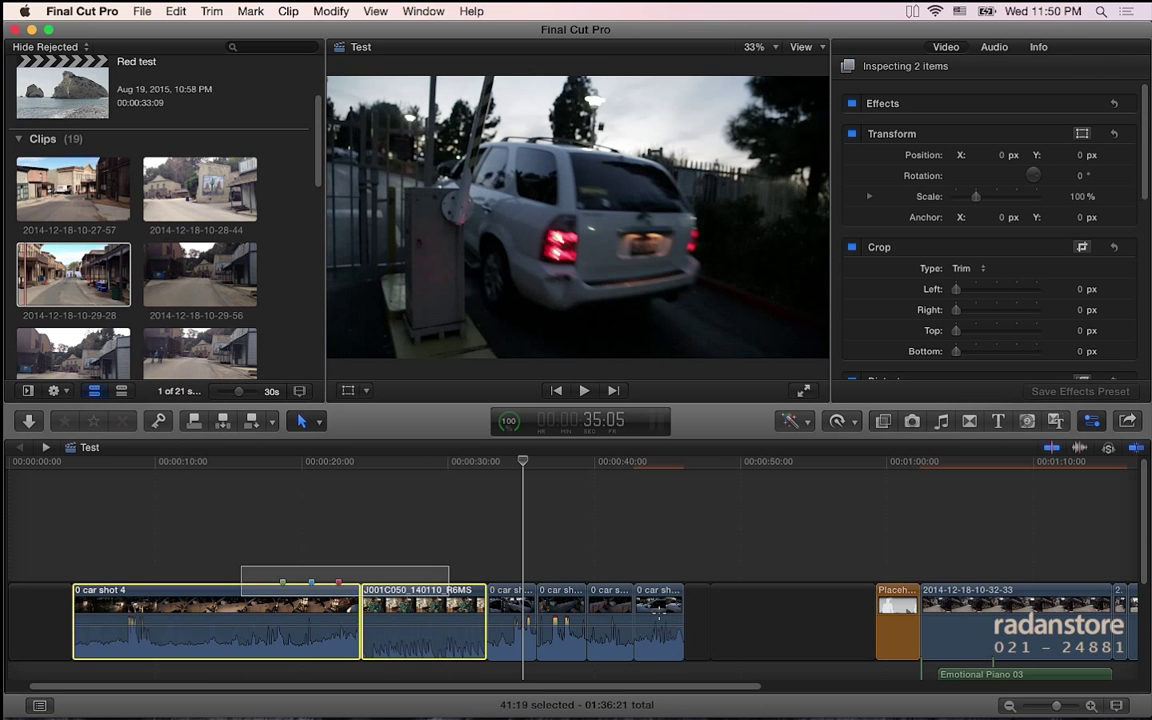
left_click_drag(449, 597, 659, 620)
- Lower the six selected clips' volume by 1 dB
left_click_drag(592, 558, 590, 560)
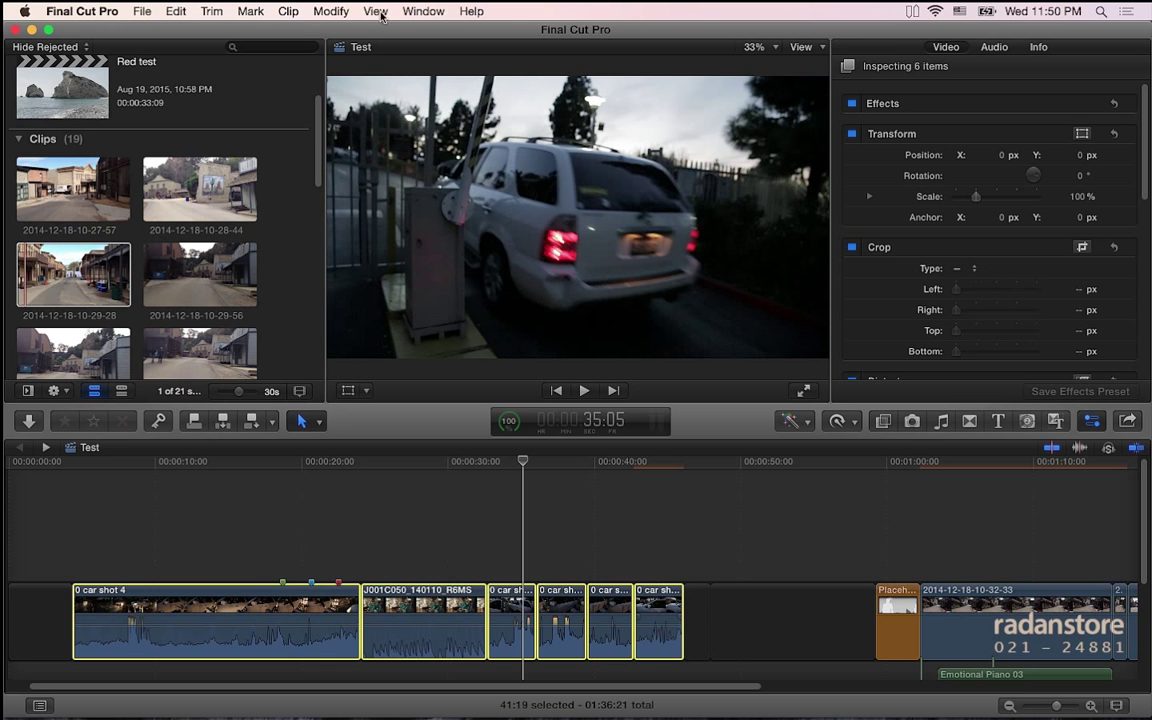
left_click(331, 11)
mouse_move(345, 150)
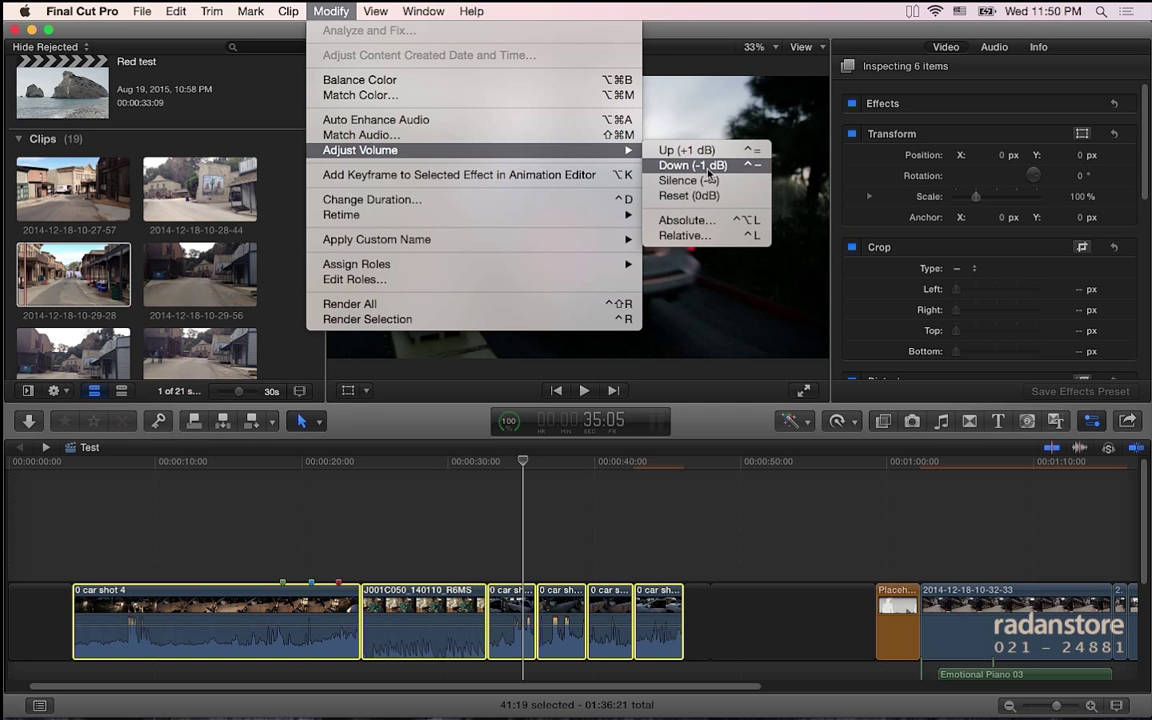
left_click(746, 168)
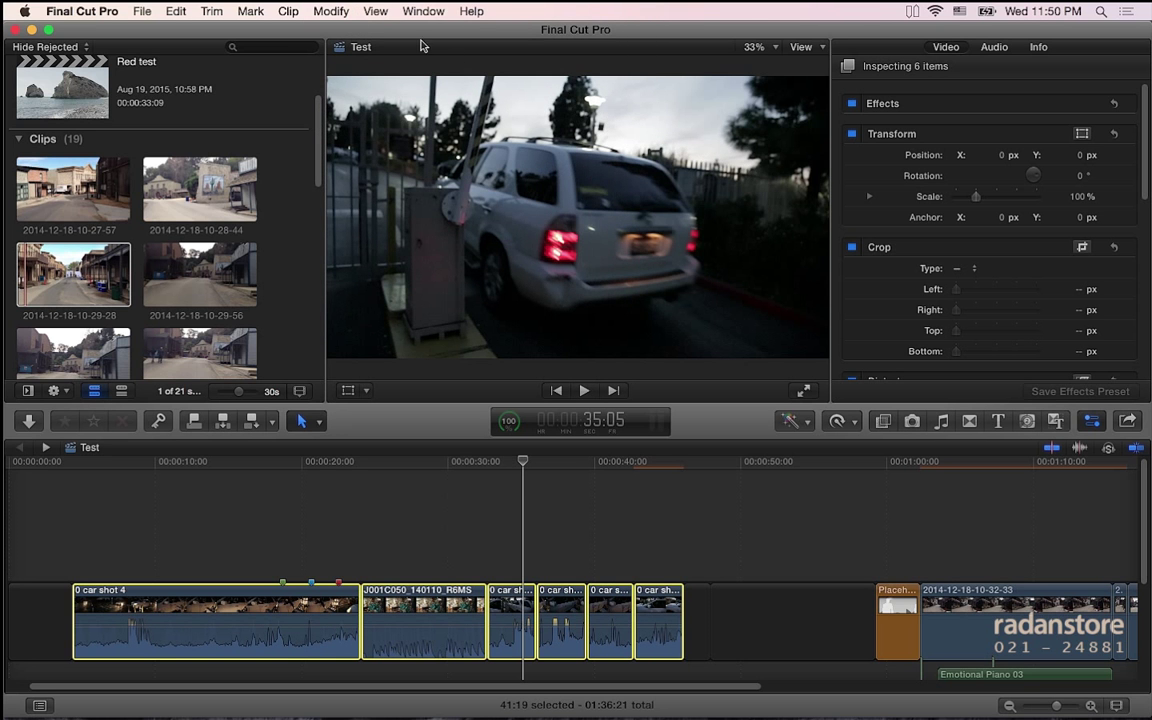
- Silence the six clips' audio (-∞), then undo the silencing
left_click(329, 11)
mouse_move(480, 150)
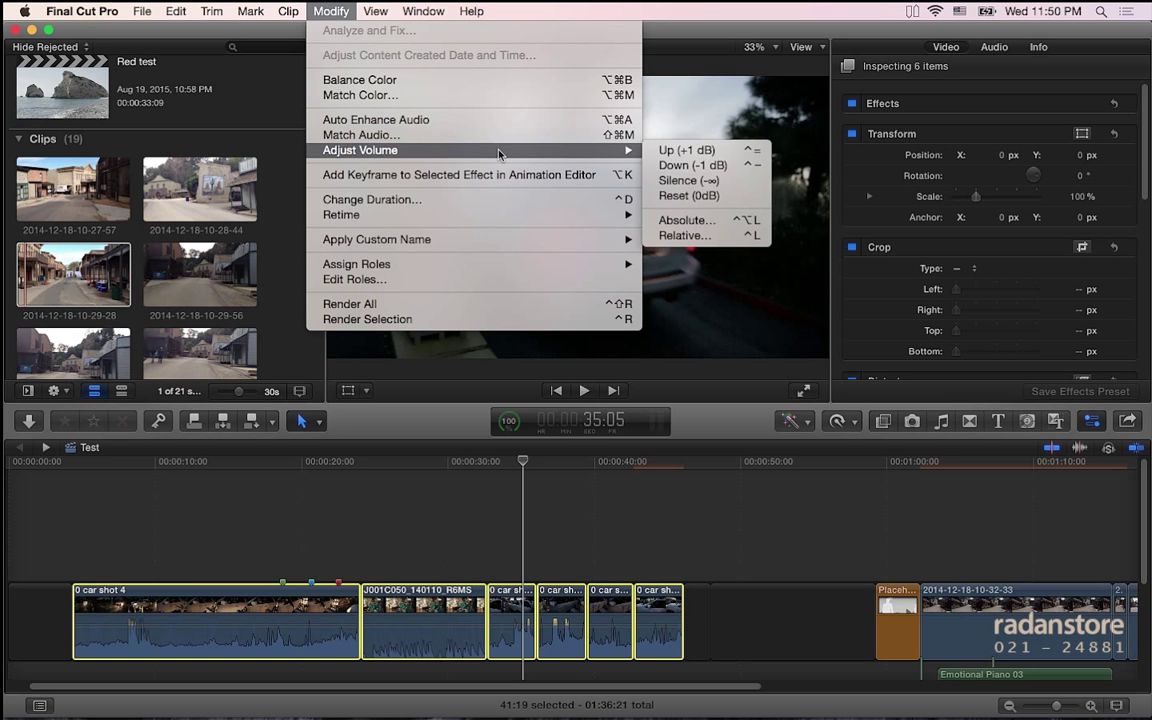
left_click(700, 181)
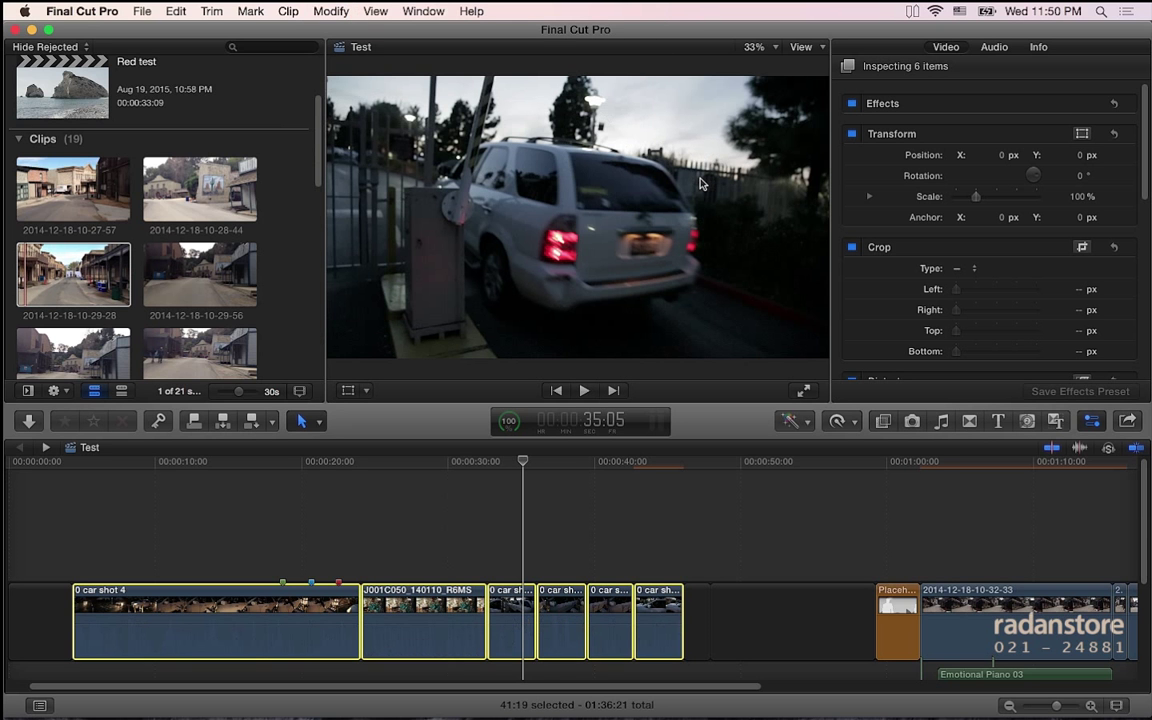
key("super+z")
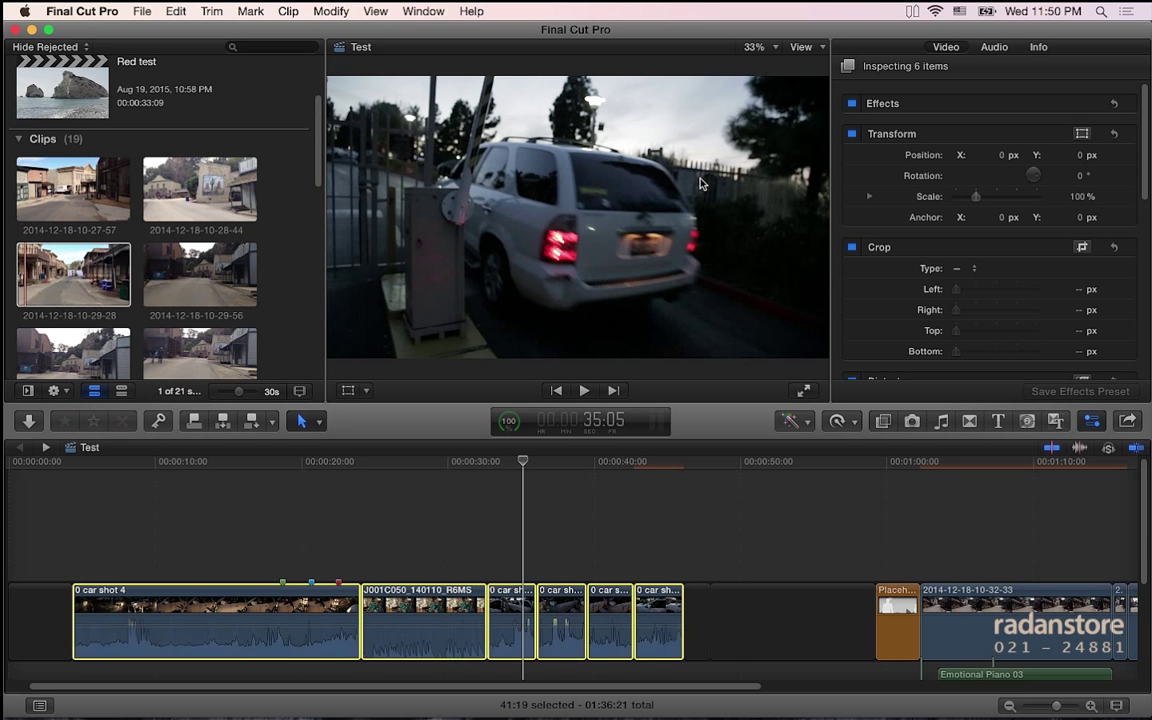
- Reset the six clips' volume to 0 dB
left_click(329, 11)
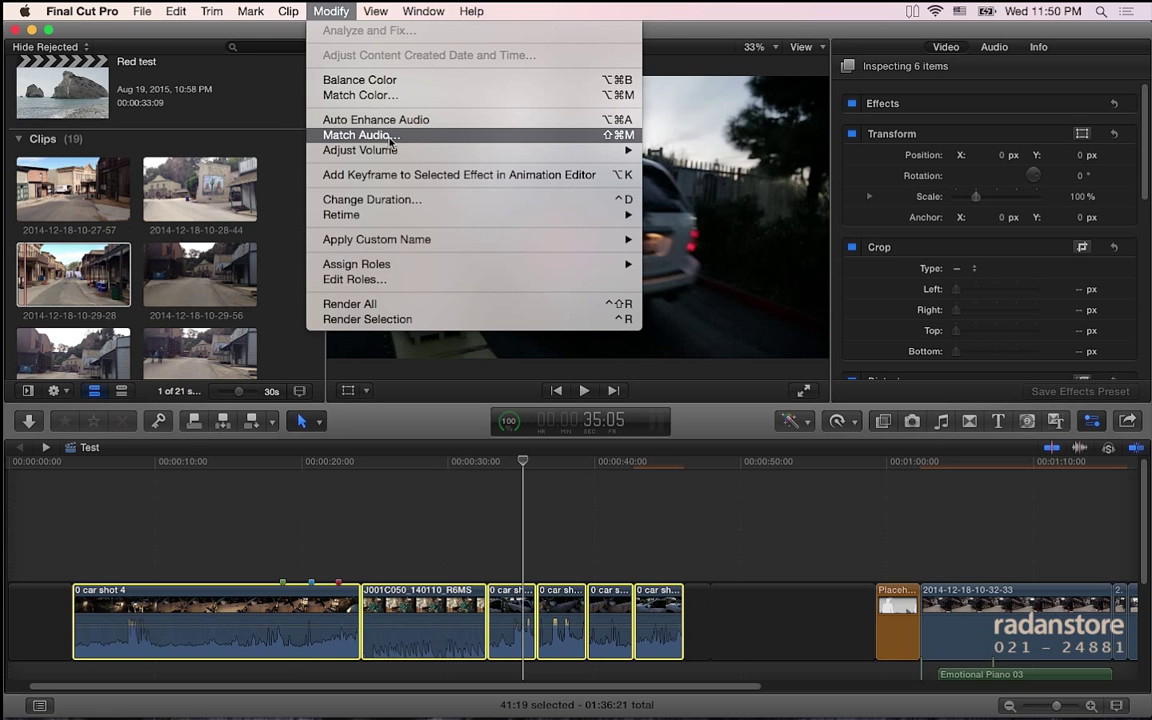
mouse_move(390, 150)
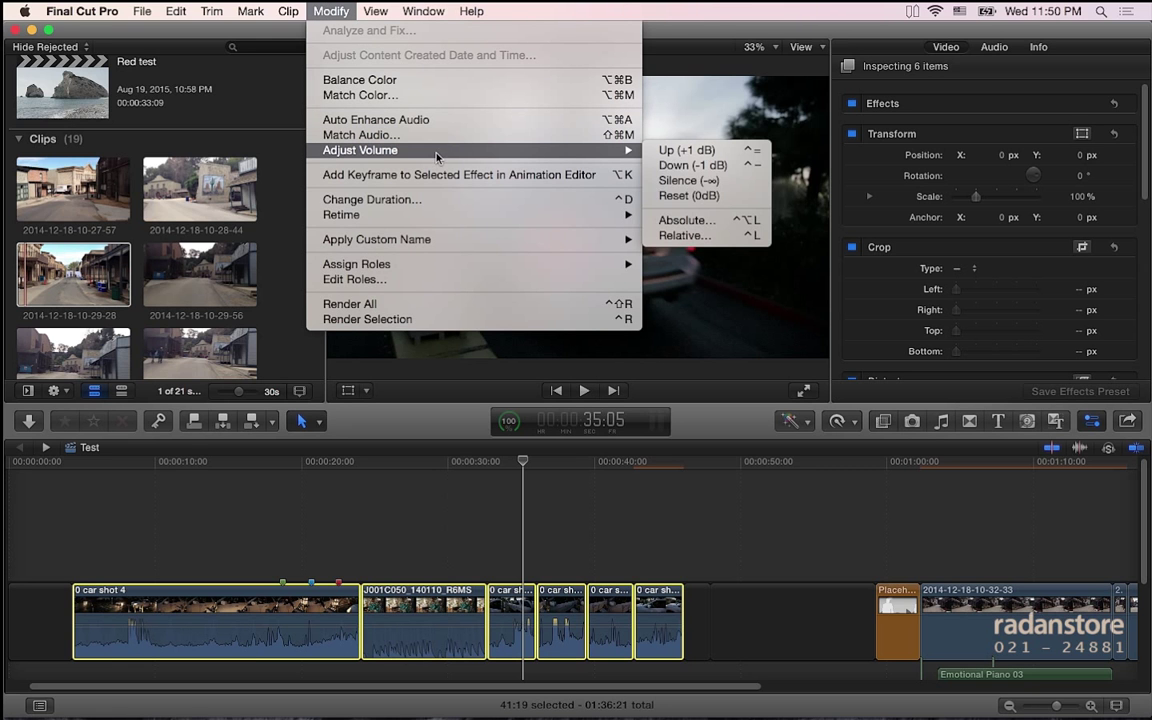
left_click(712, 197)
- Bring up the Absolute volume entry for the six clips
left_click(325, 11)
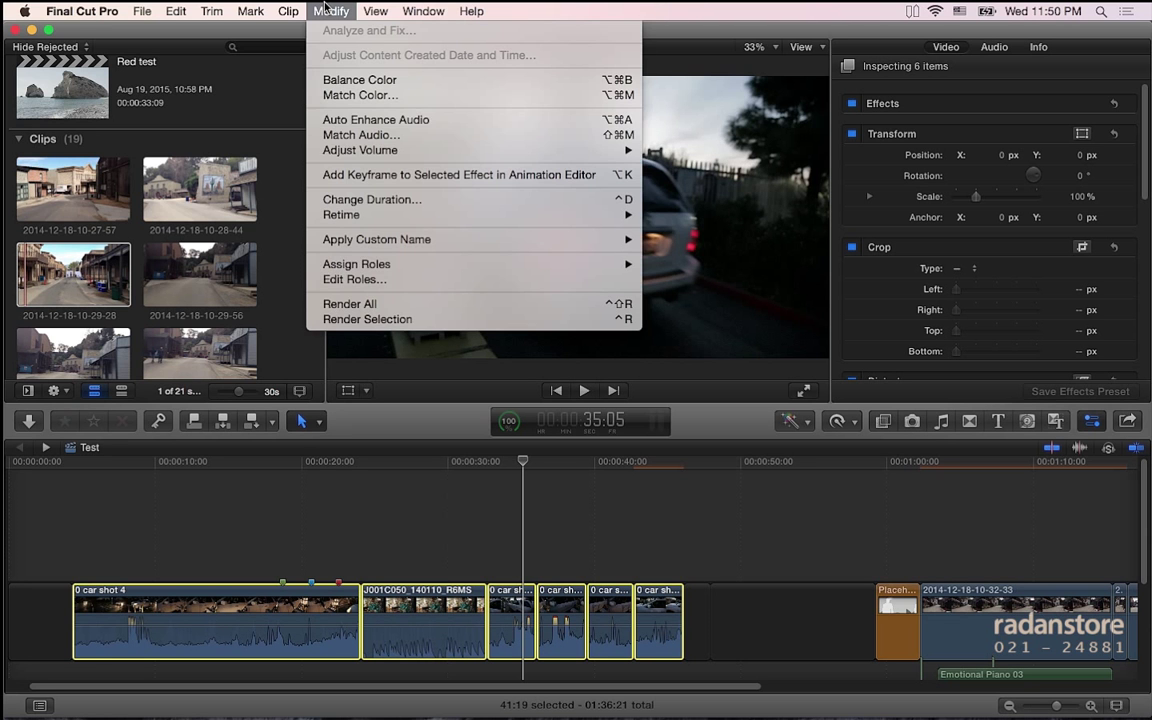
mouse_move(345, 150)
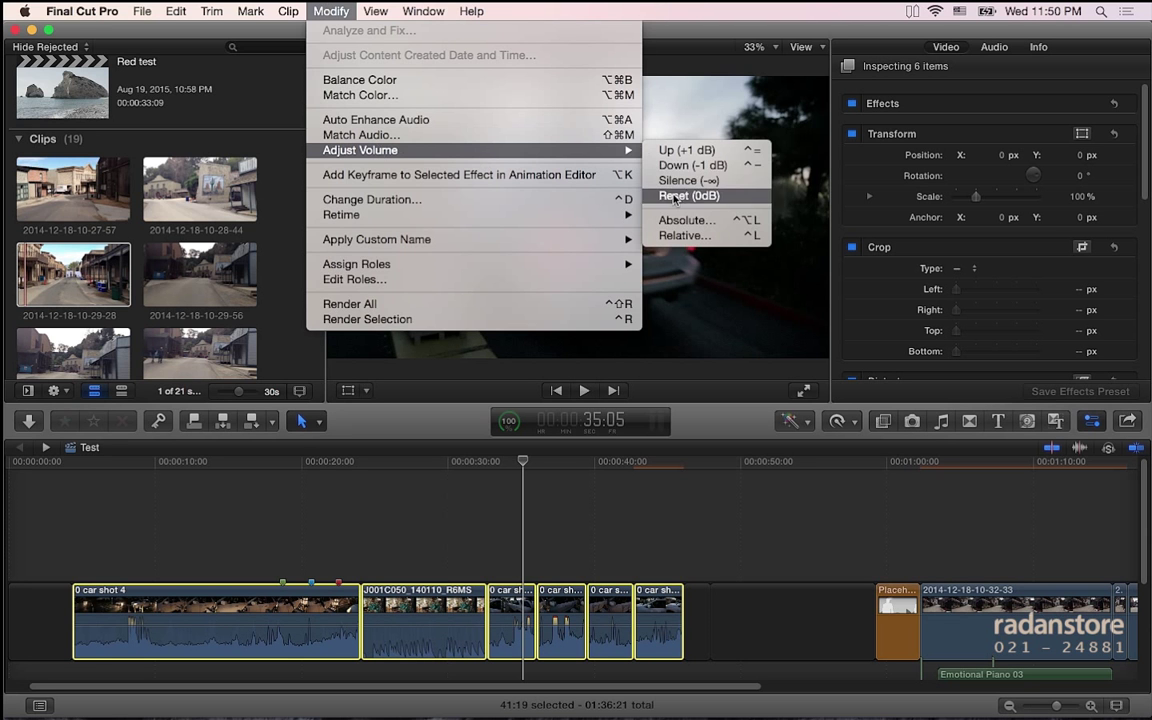
left_click(712, 229)
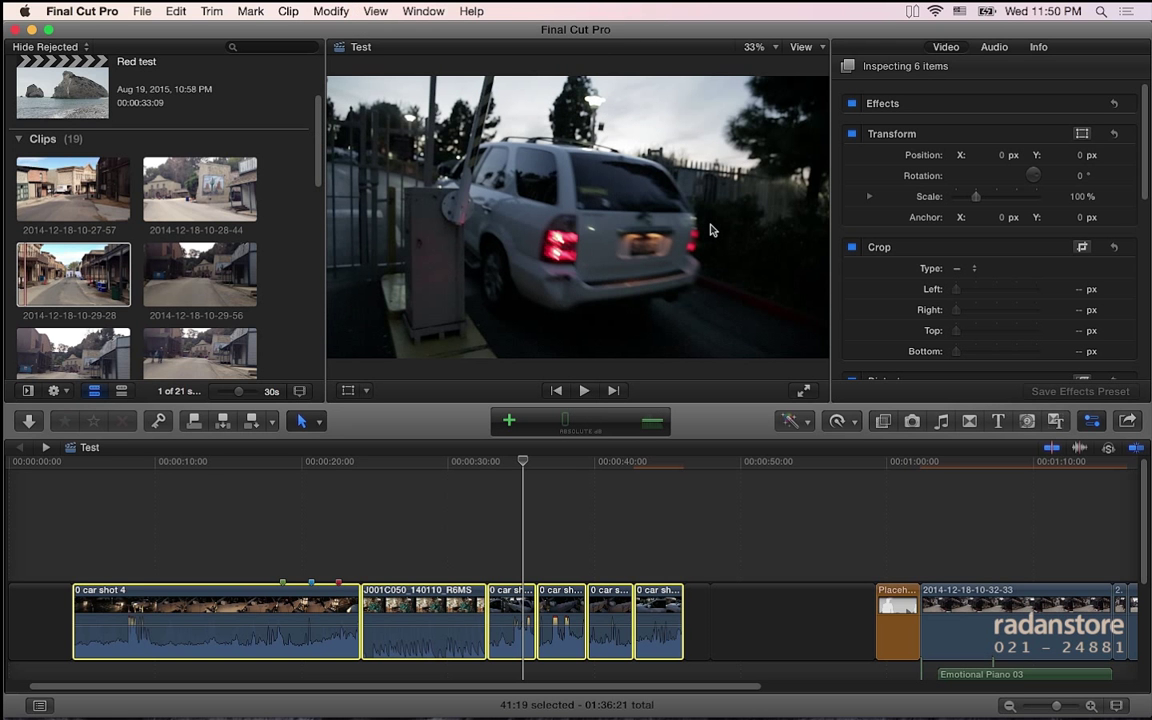
- Enter an absolute volume of -6 dB for the six selected clips
type("-")
key("Return")
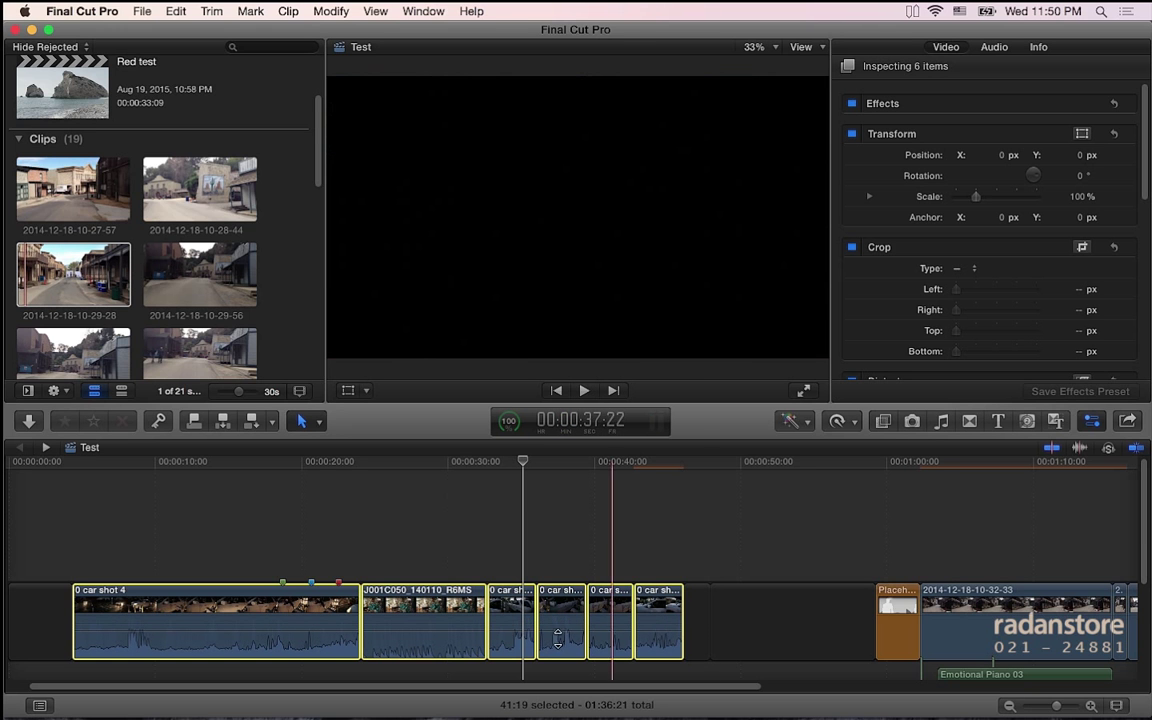
mouse_move(557, 643)
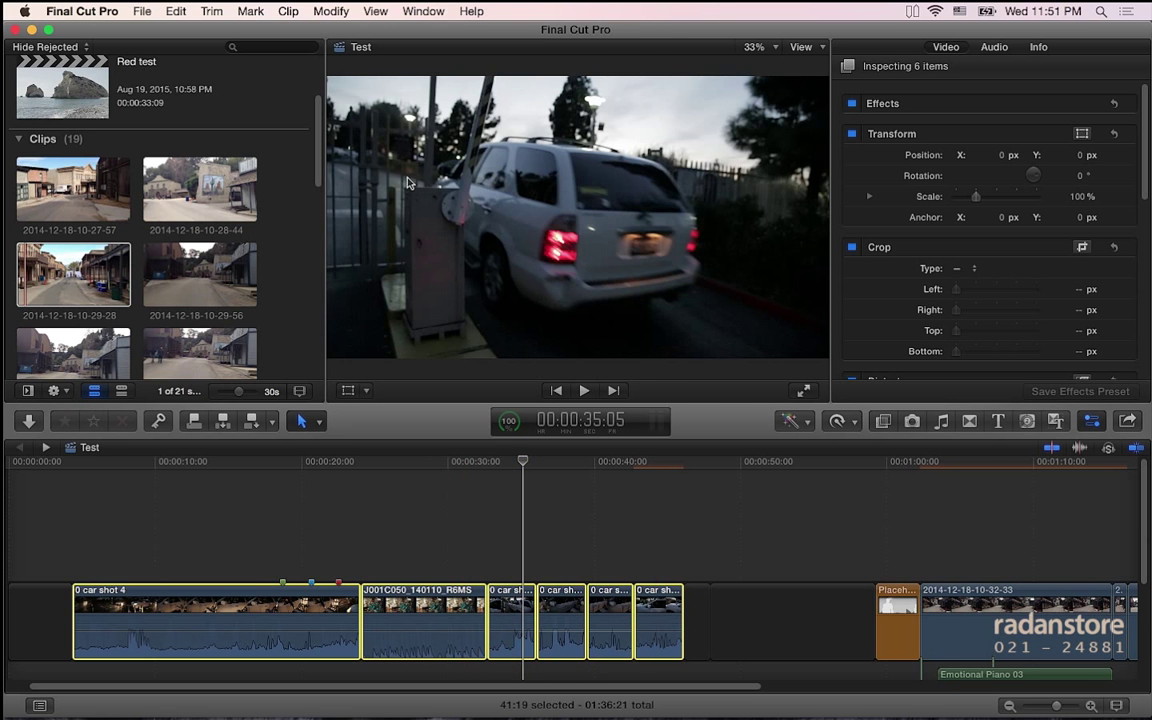
- Apply a relative -2 dB volume change, bringing the six clips to -8 dB
left_click(333, 11)
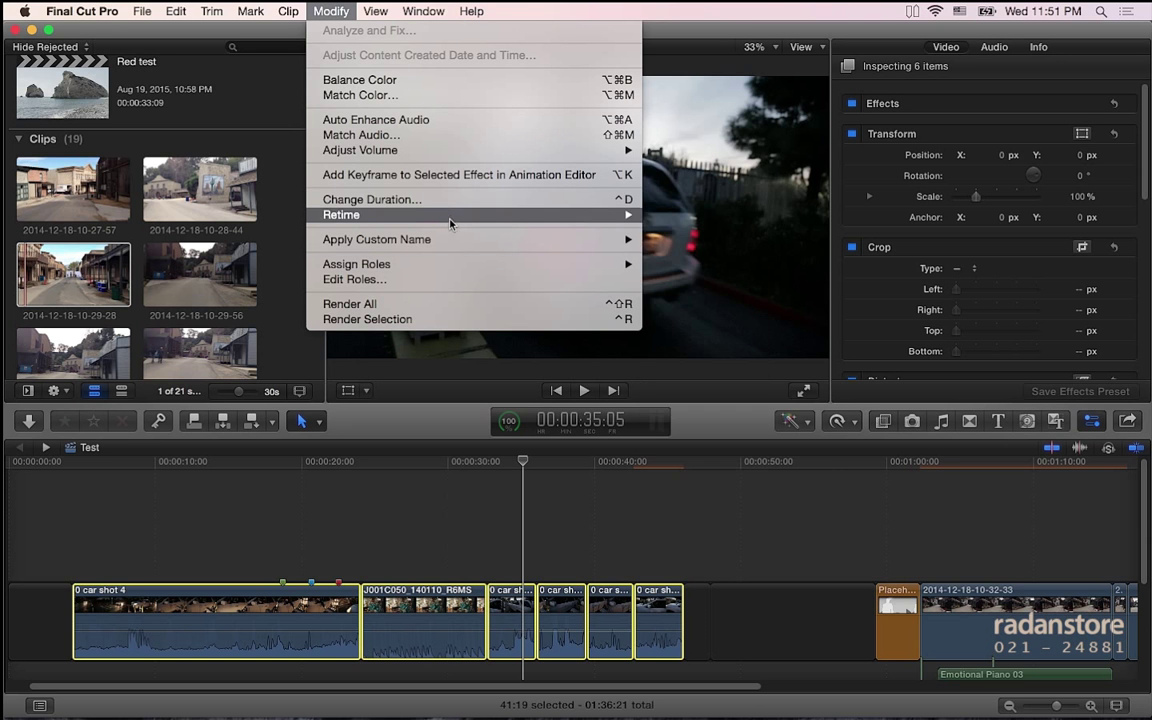
mouse_move(475, 150)
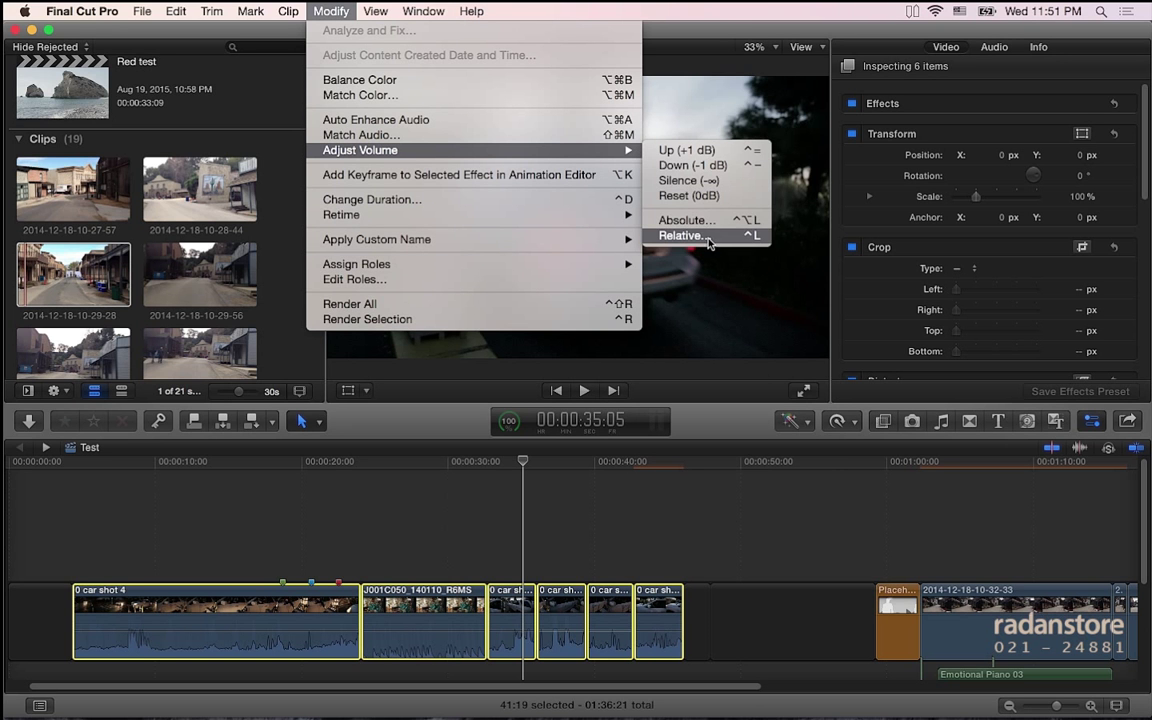
left_click(707, 238)
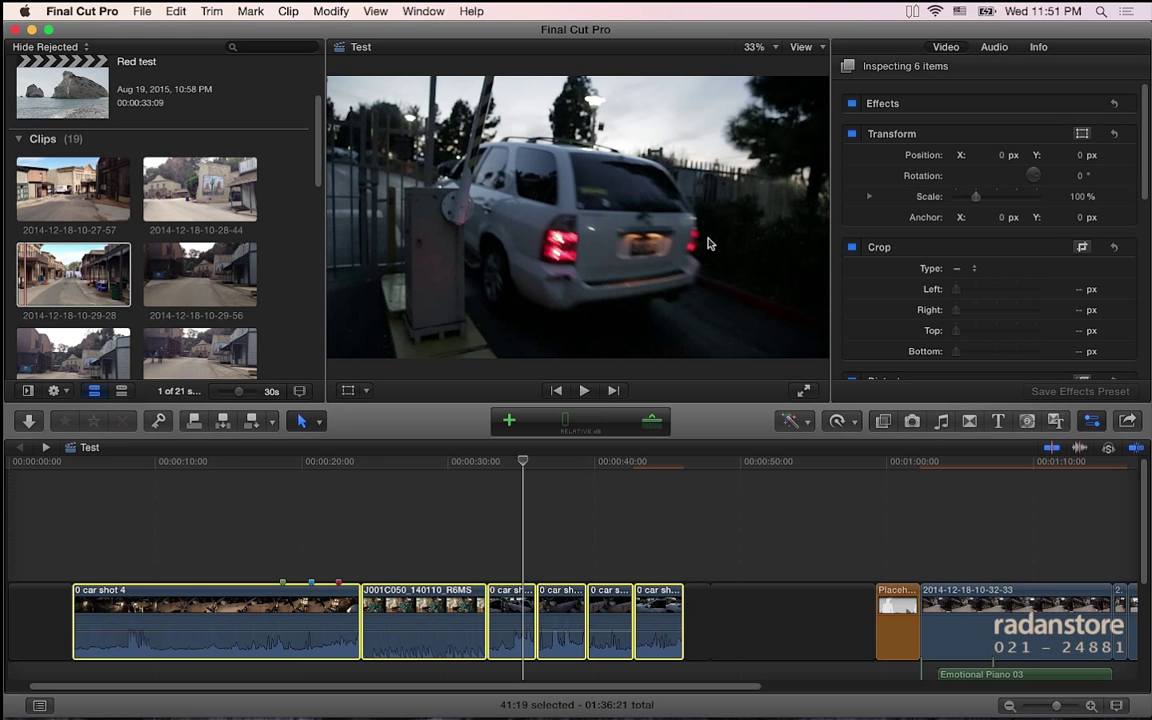
key("ctrl+minus")
type("2")
key("Return")
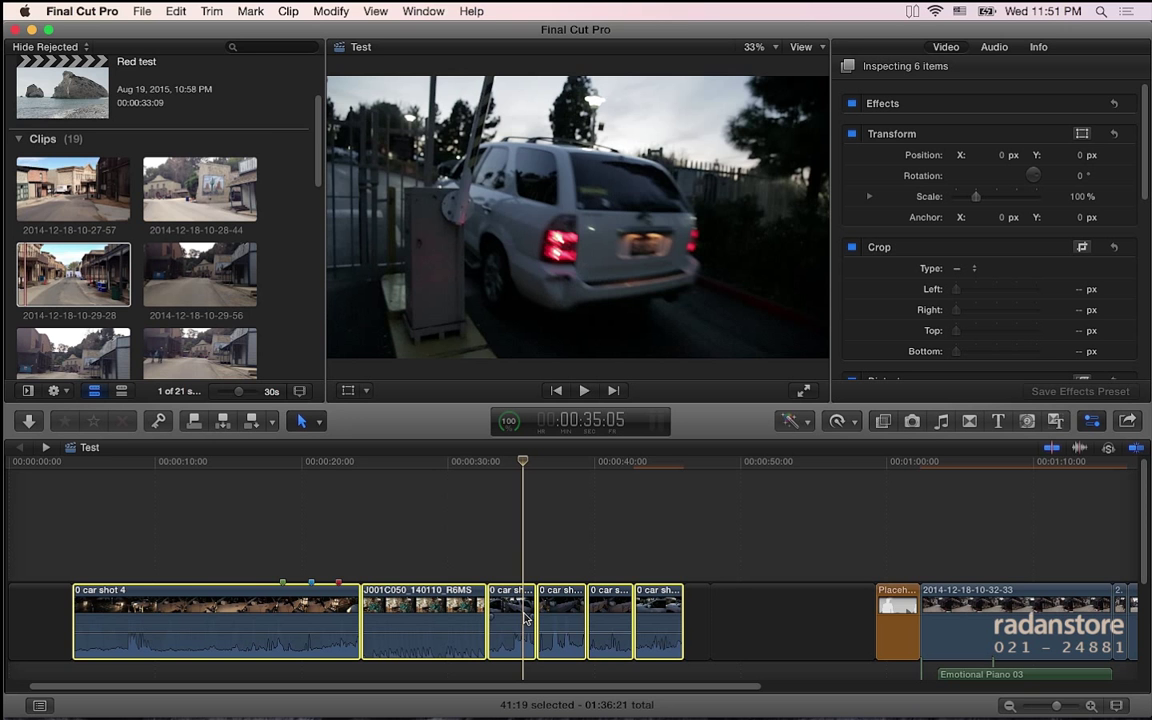
- Review the Modify menu's Retime and Adjust Volume options for the six clips
left_click(331, 11)
mouse_move(407, 214)
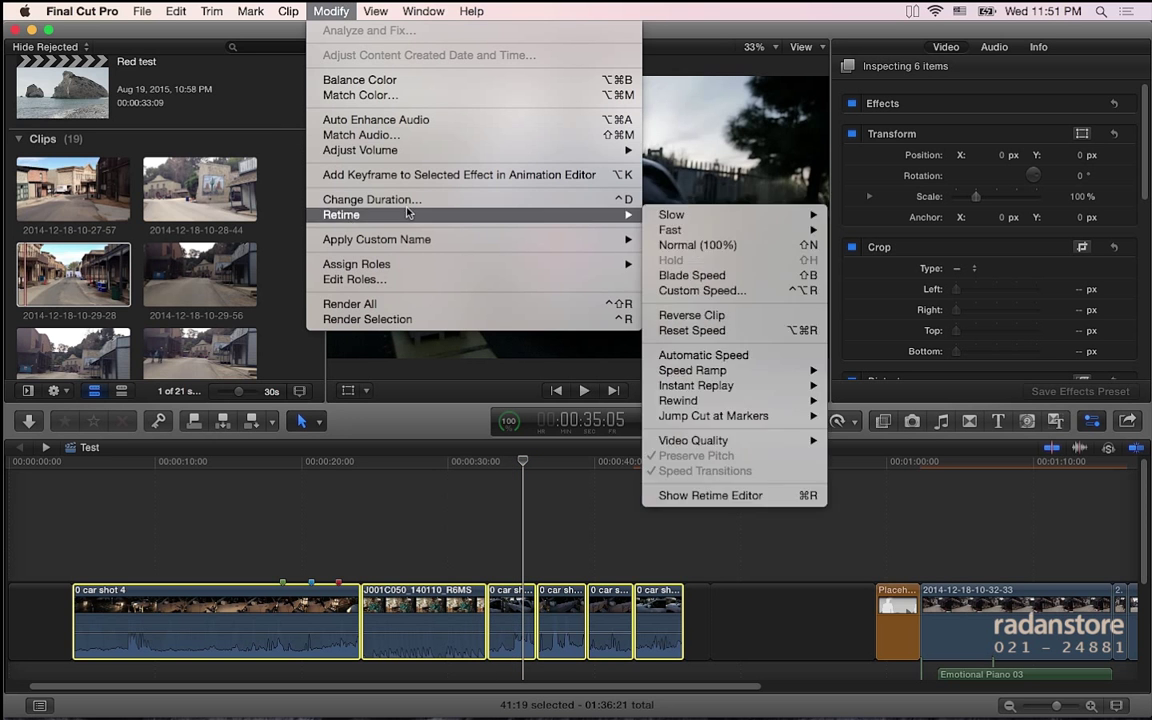
mouse_move(410, 152)
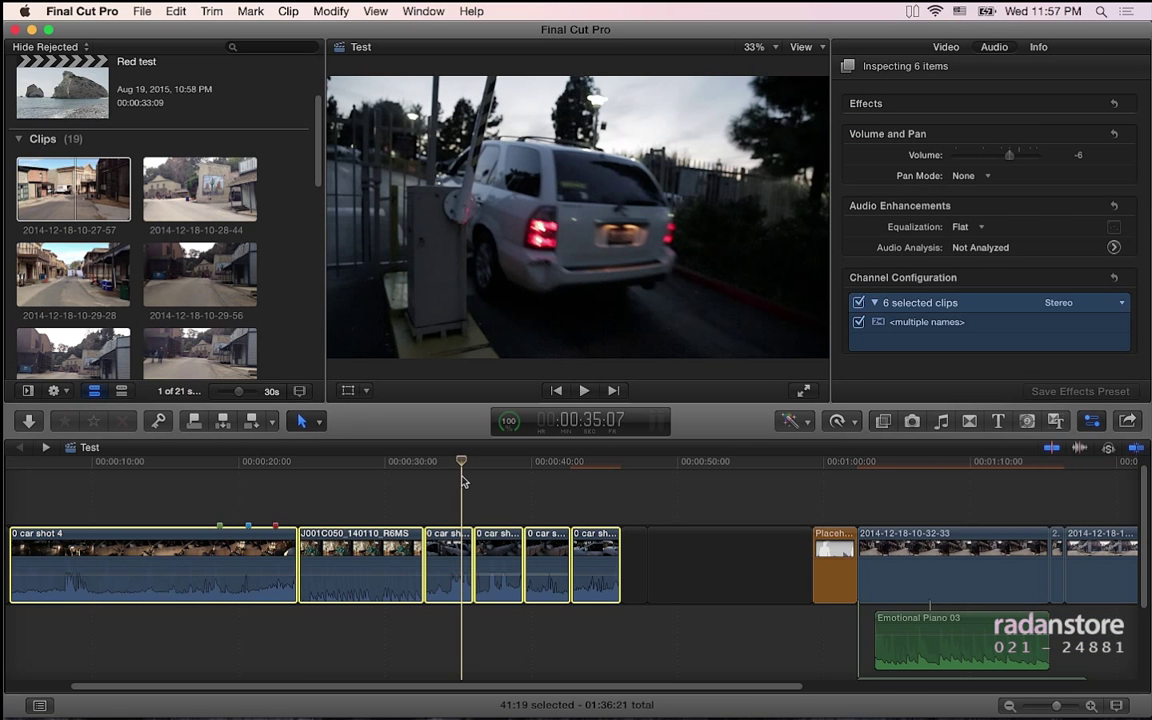
left_click(330, 11)
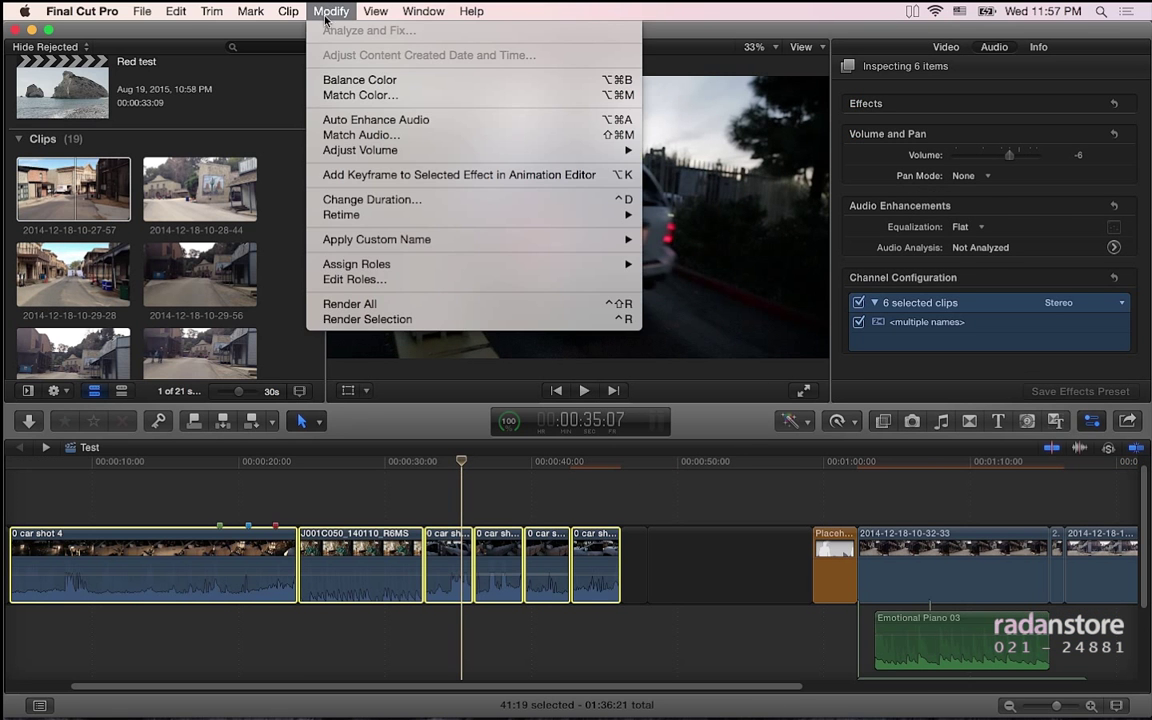
left_click(768, 553)
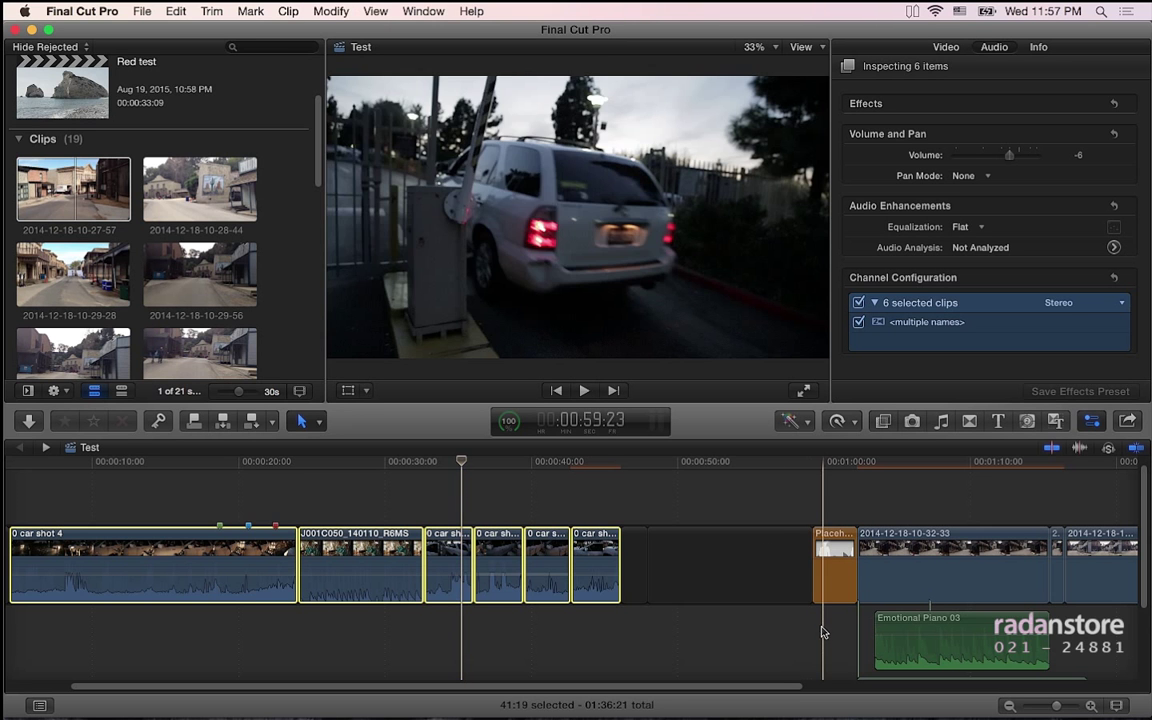
scroll(740, 567, "down", 1)
left_click_drag(814, 602, 934, 666)
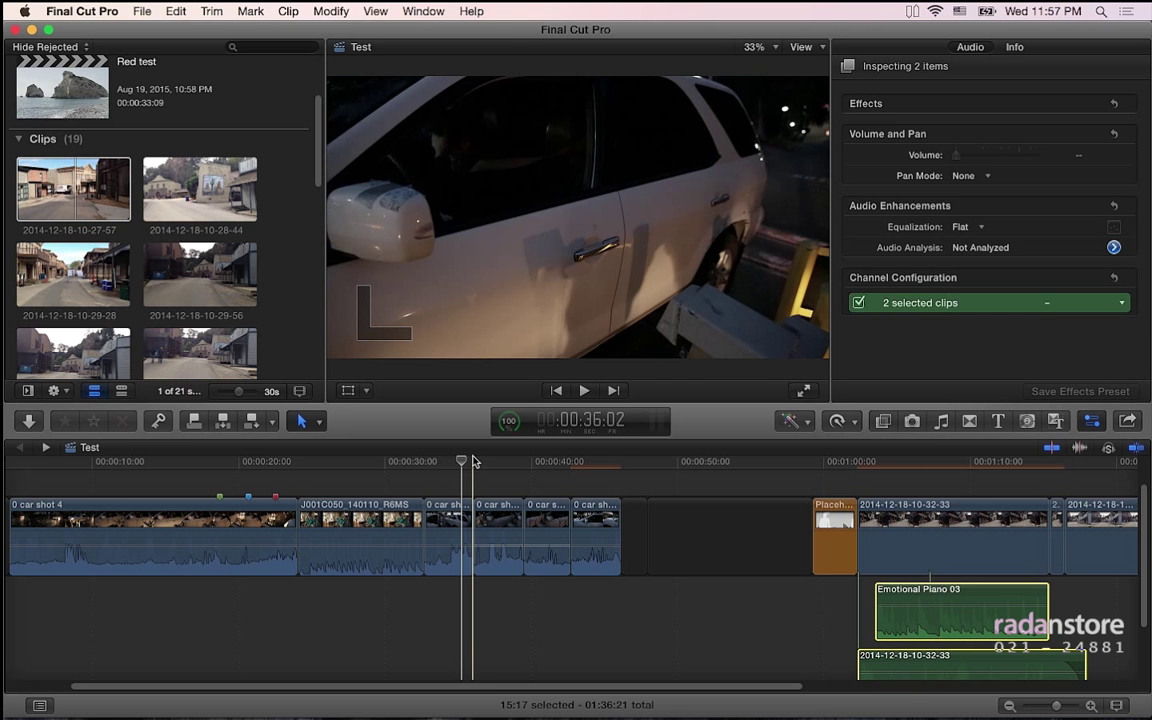
left_click(331, 11)
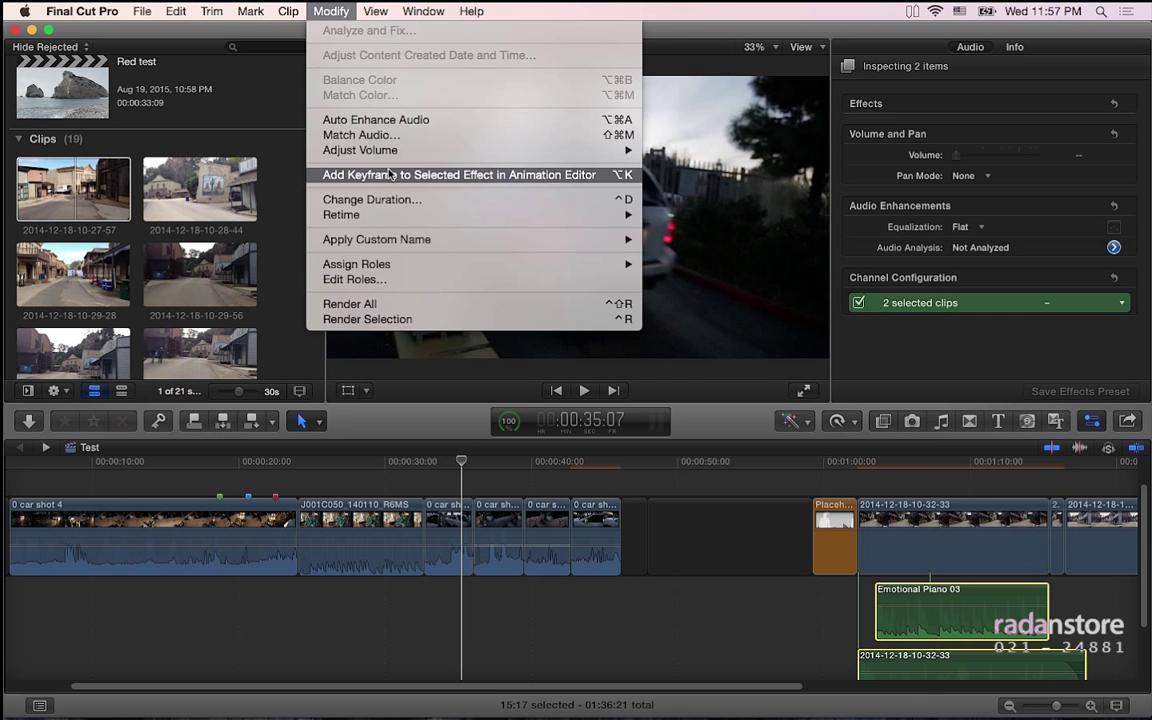
mouse_move(414, 151)
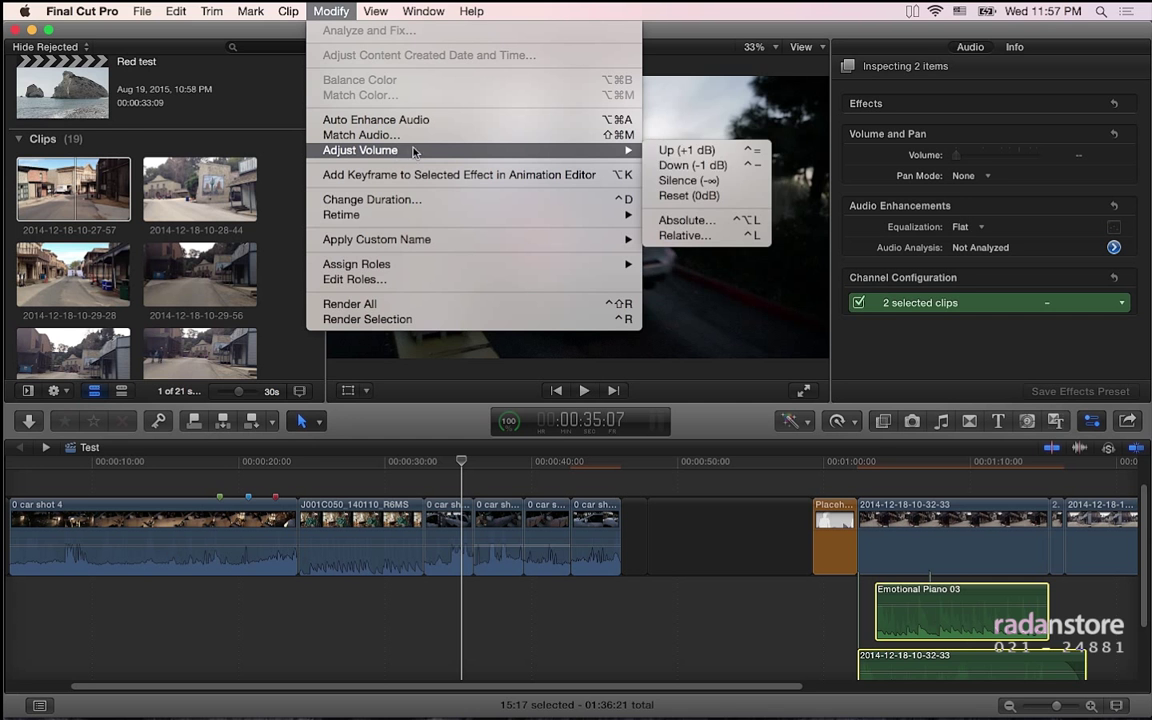
left_click(706, 168)
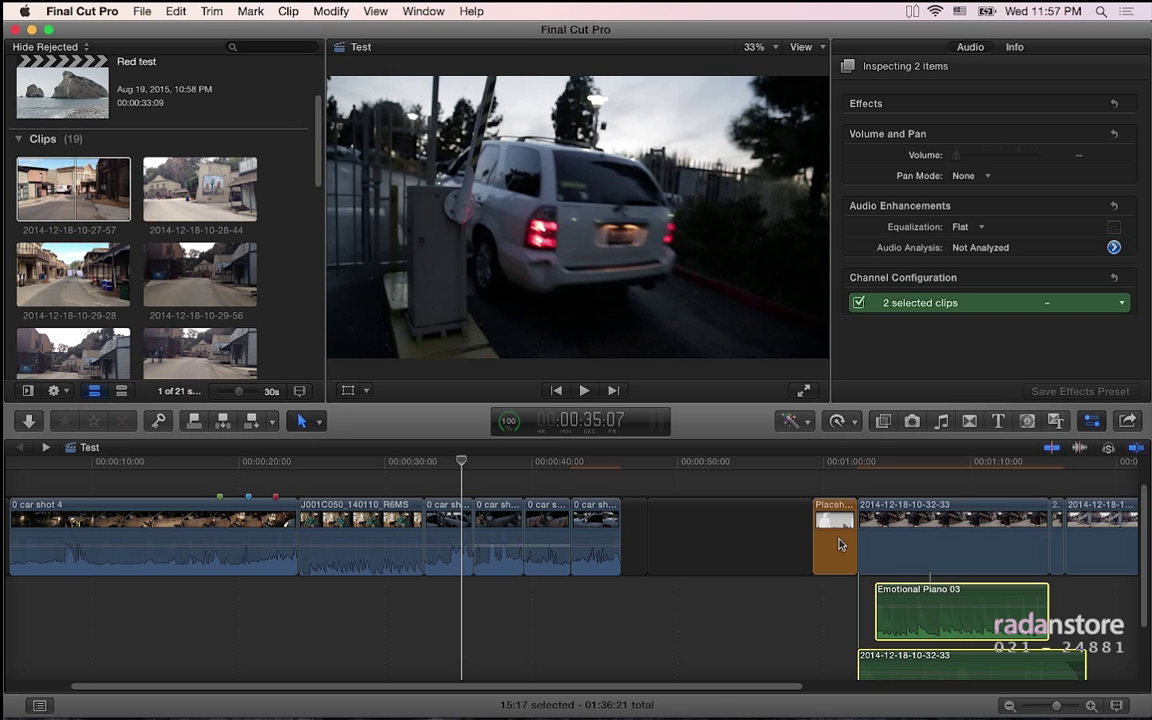
scroll(937, 636, "down", 3)
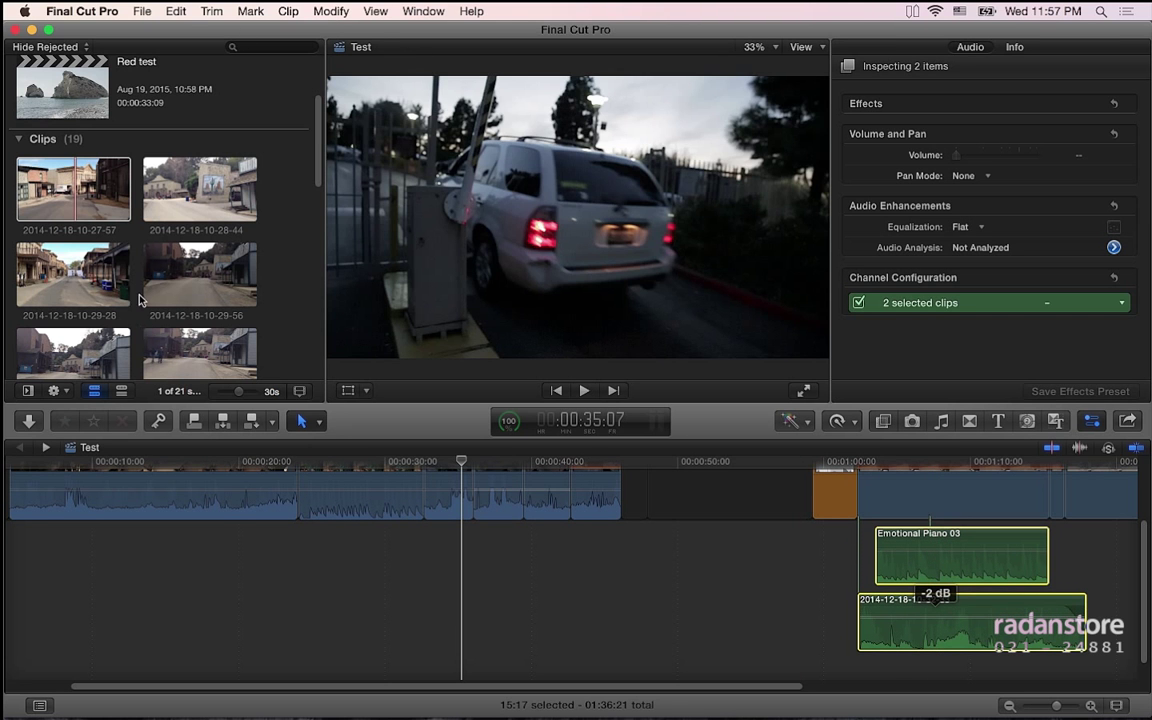
- Select the first six Red test browser clips and start an absolute volume entry for them
left_click(117, 204)
key("Down")
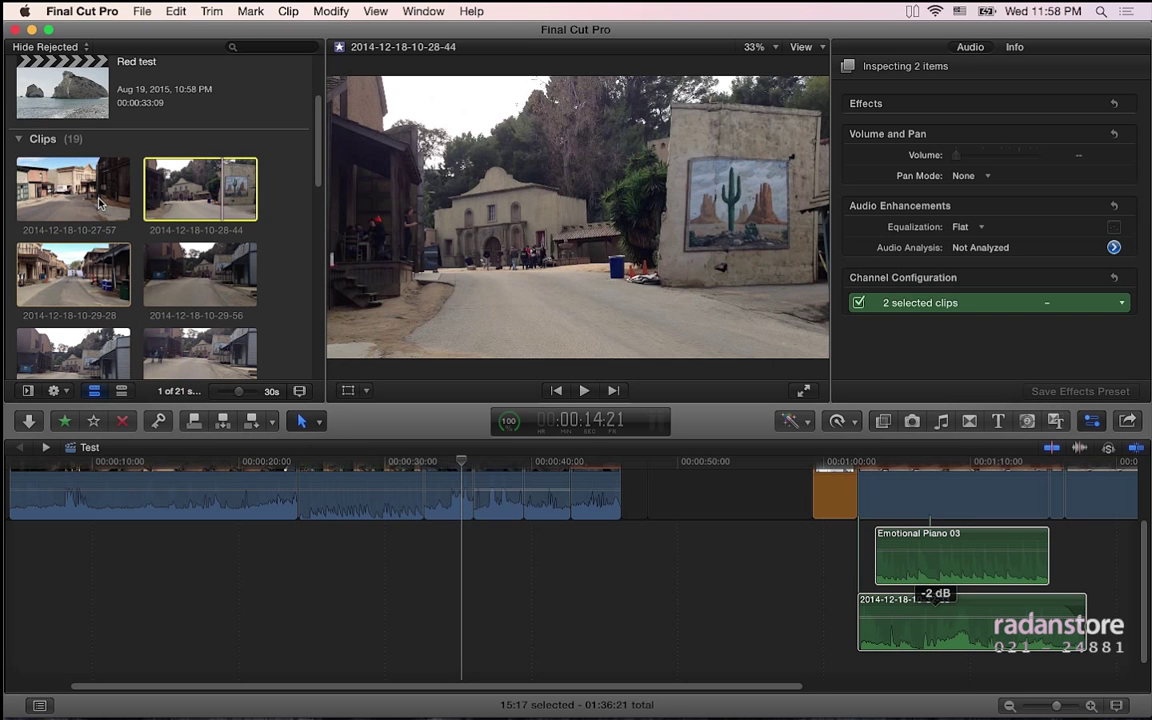
left_click(99, 203)
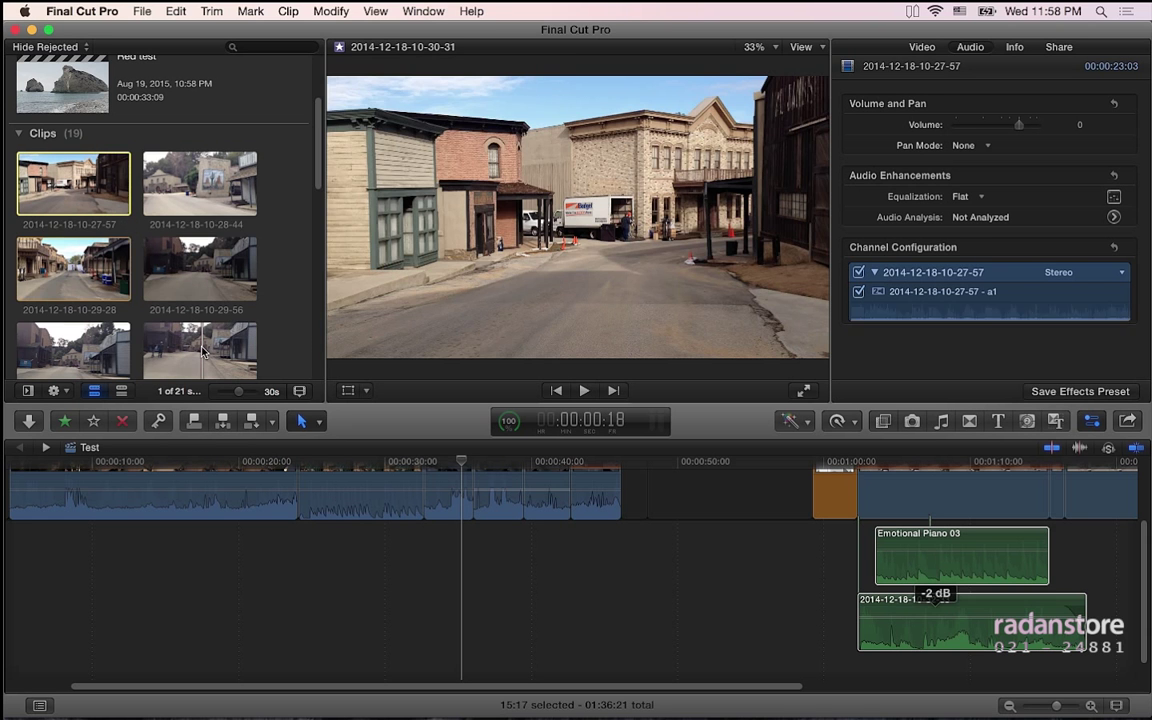
left_click(203, 350, "shift")
left_click(331, 11)
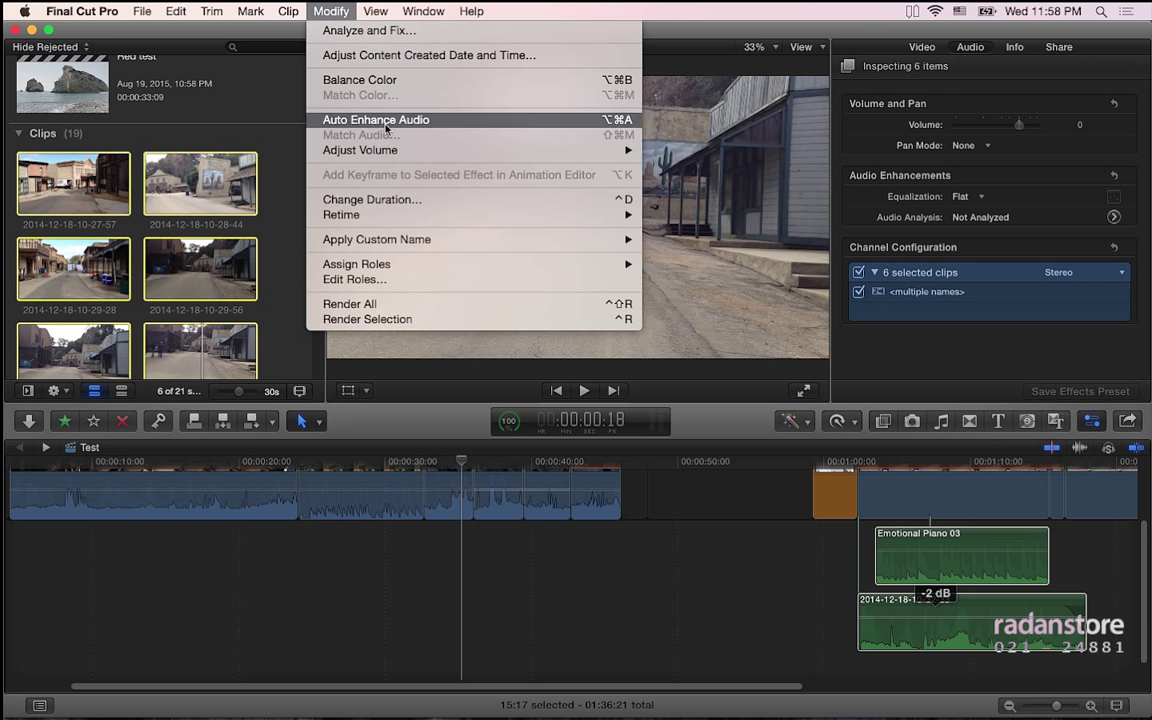
mouse_move(505, 150)
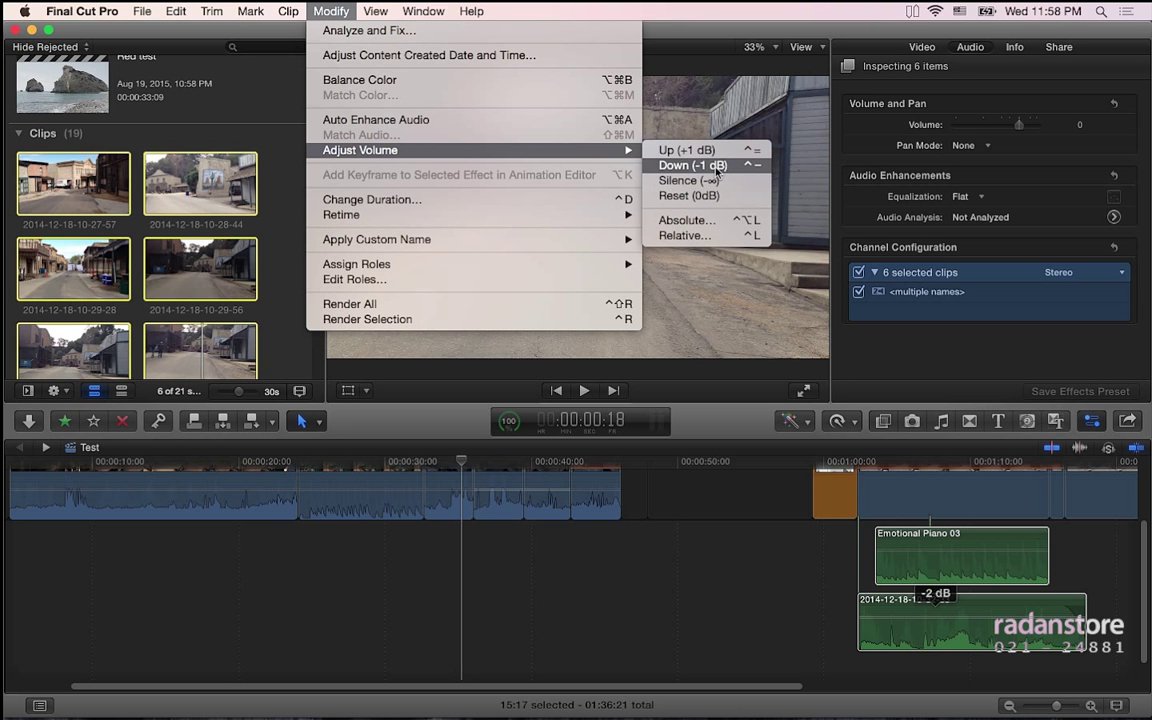
left_click(700, 220)
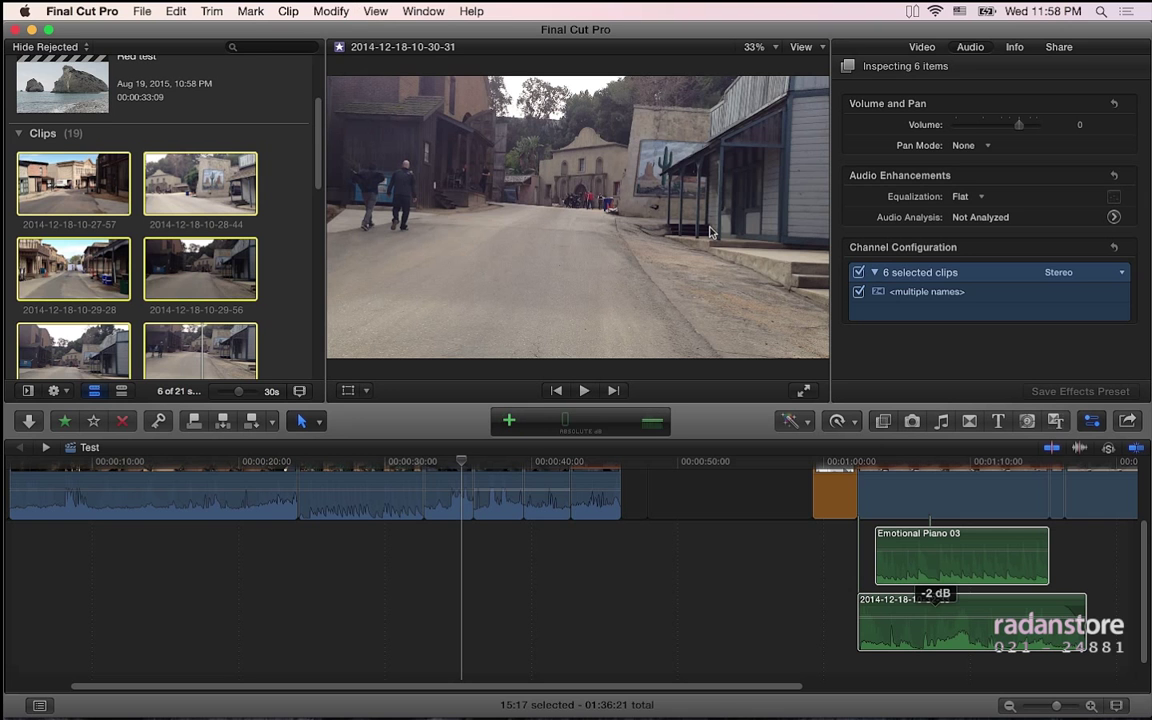